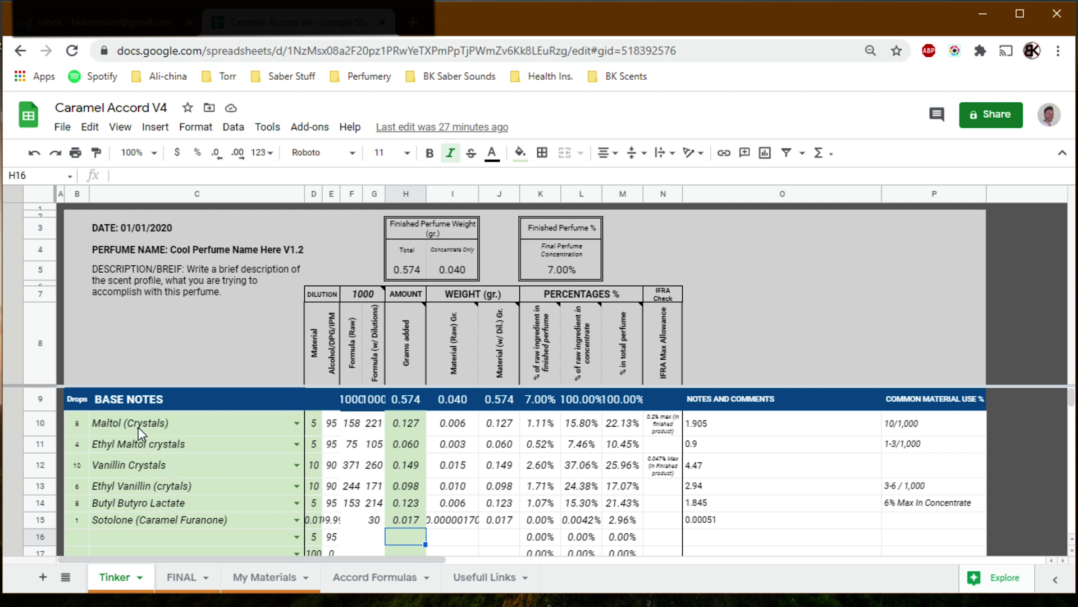
Review the drop counts for Maltol, Ethyl Maltol and Vanillin crystals in the base notes
click(79, 426)
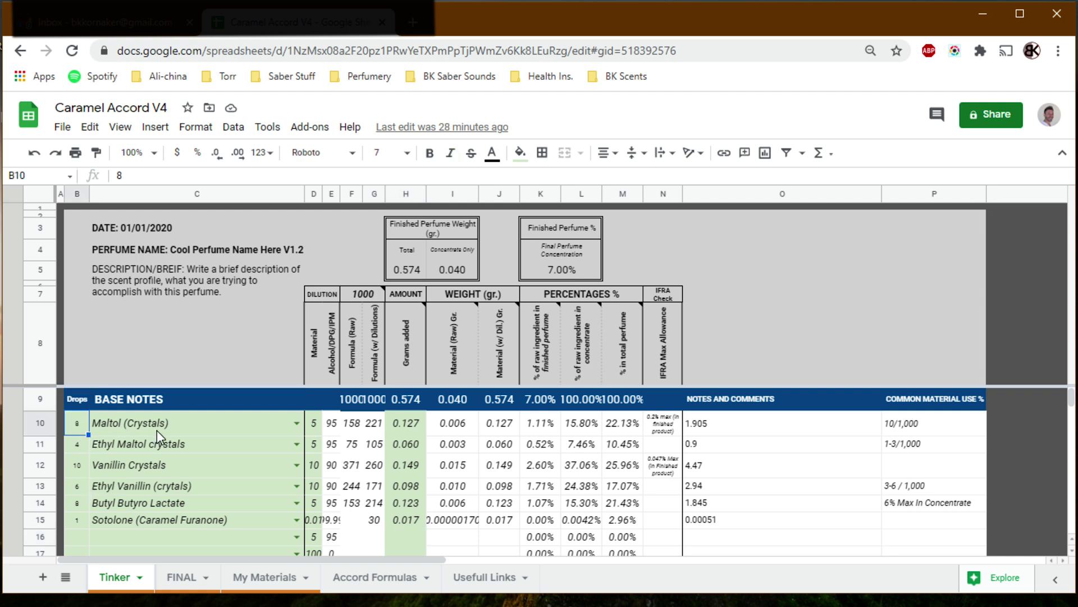
click(79, 446)
click(130, 446)
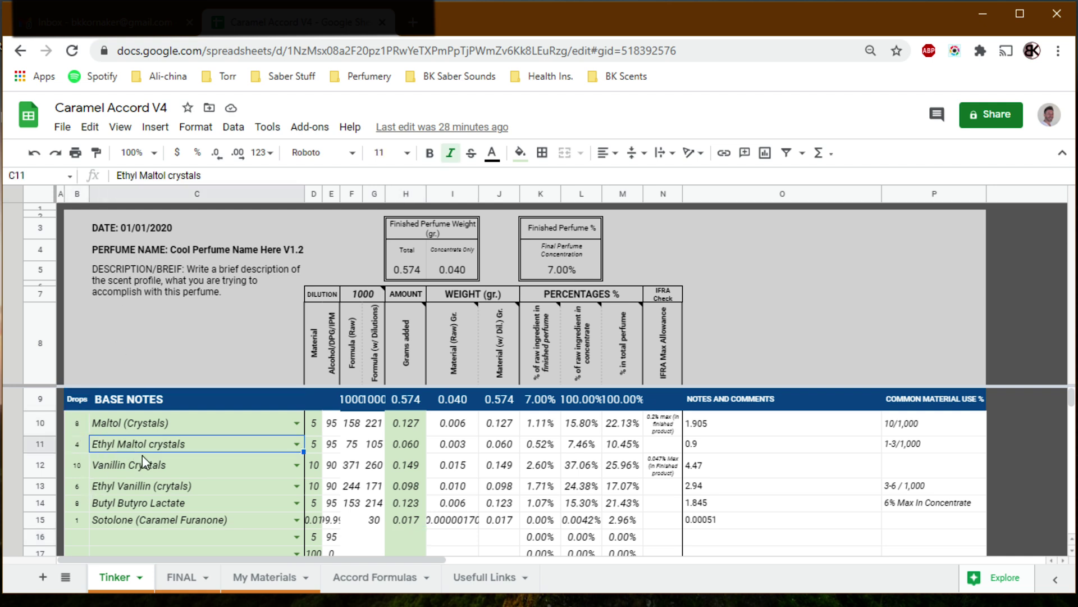
click(80, 465)
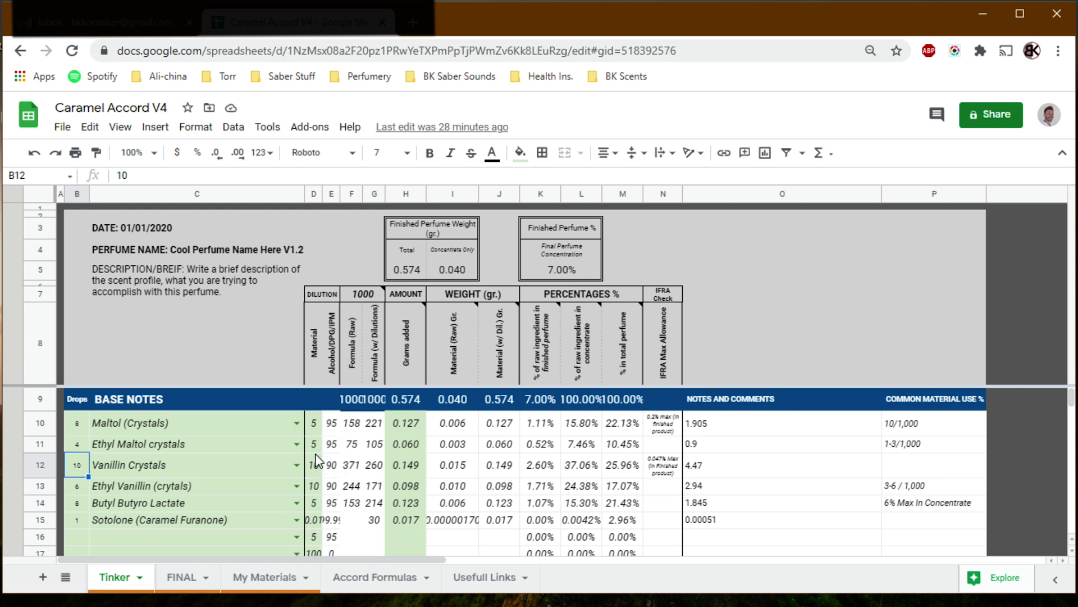
Check the material dilution percentage of each base note, from Maltol in D10 down to Sotolone in D15
click(315, 423)
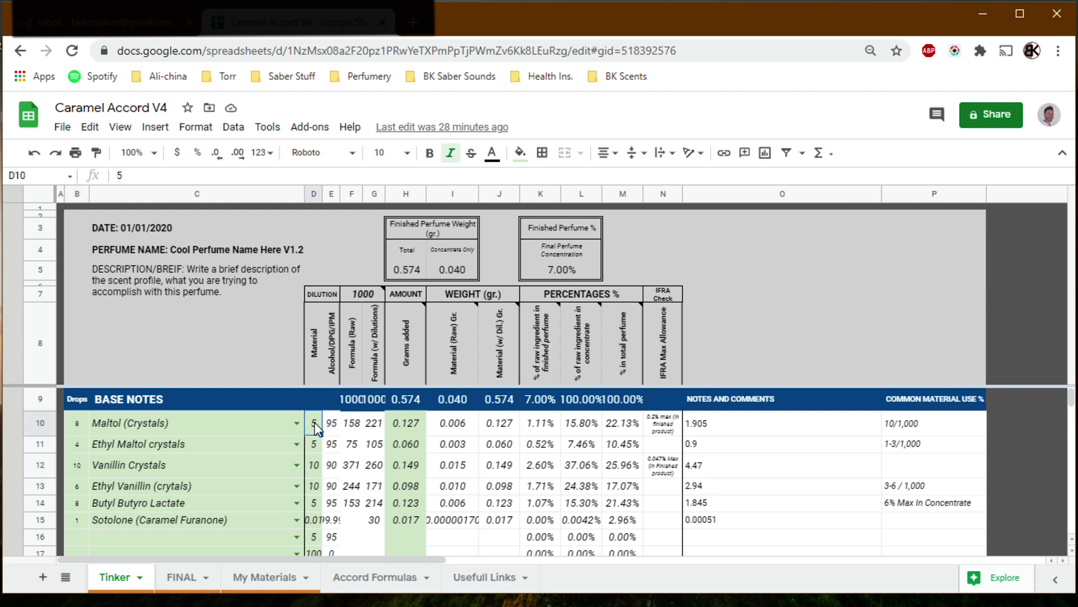
click(316, 446)
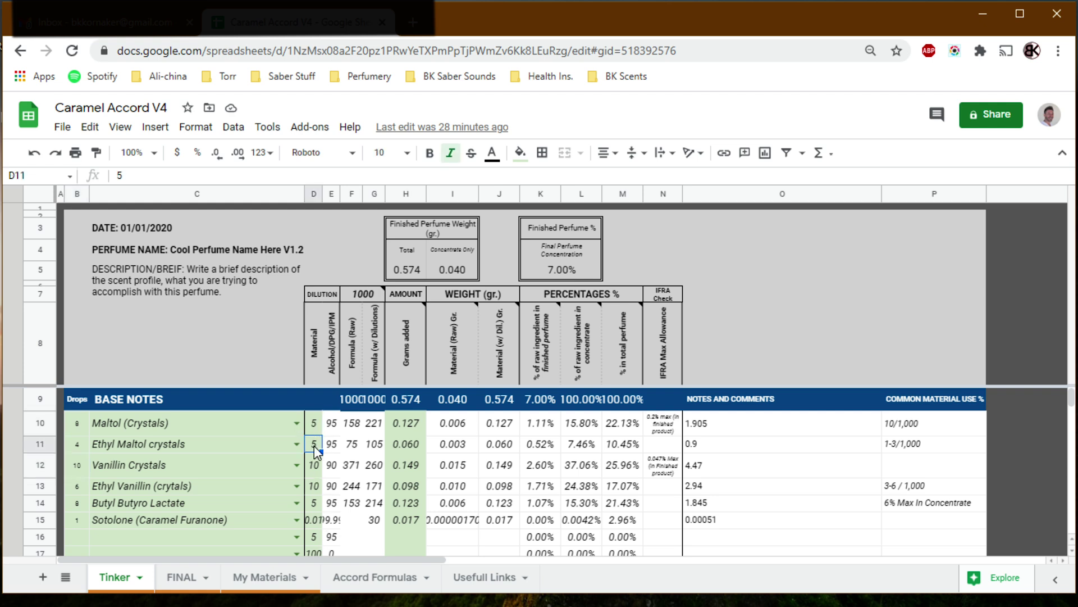
click(315, 466)
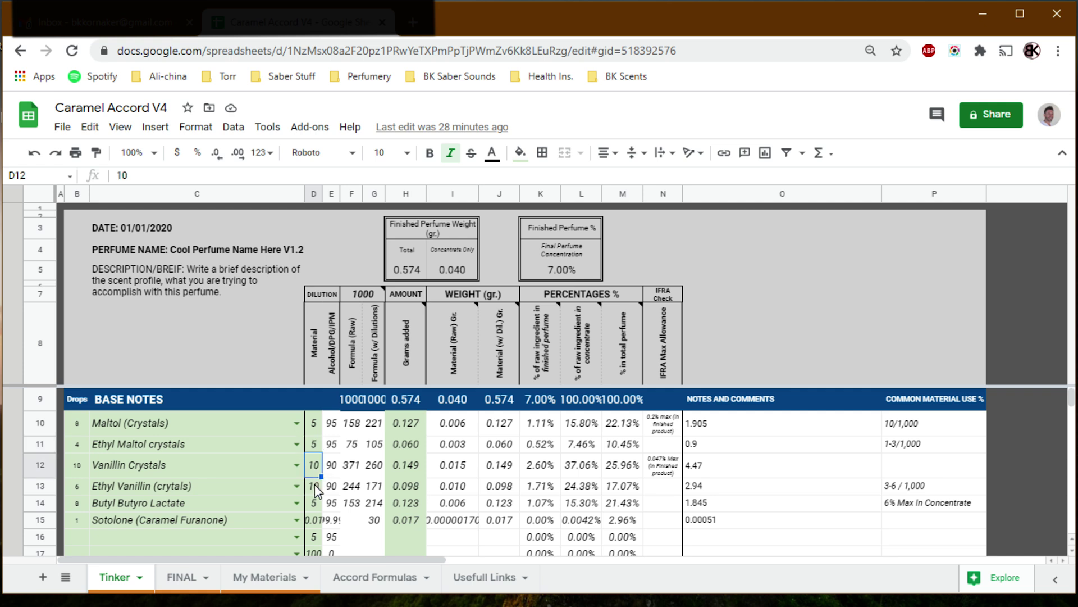
click(314, 485)
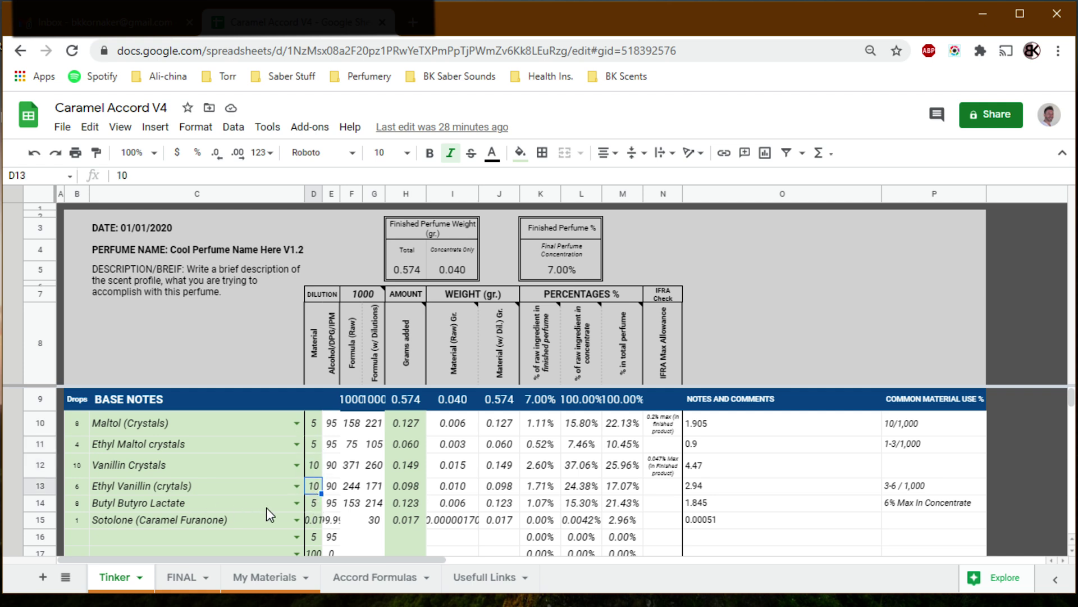
click(314, 504)
click(315, 521)
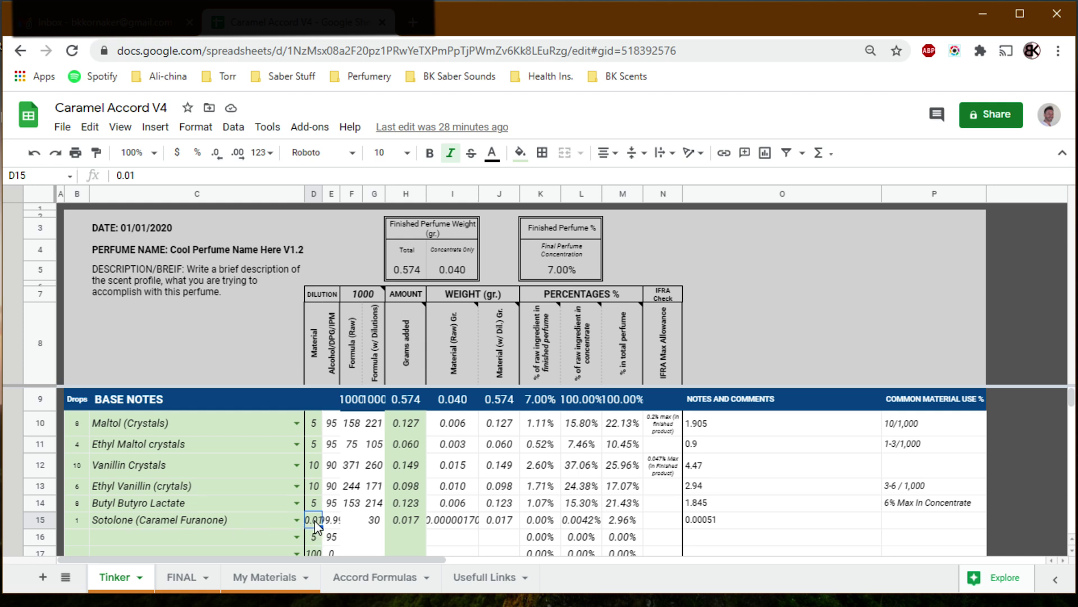
Compare the grams added for Maltol with its raw material weight in I10, and read the Material (Raw) column's note
click(411, 423)
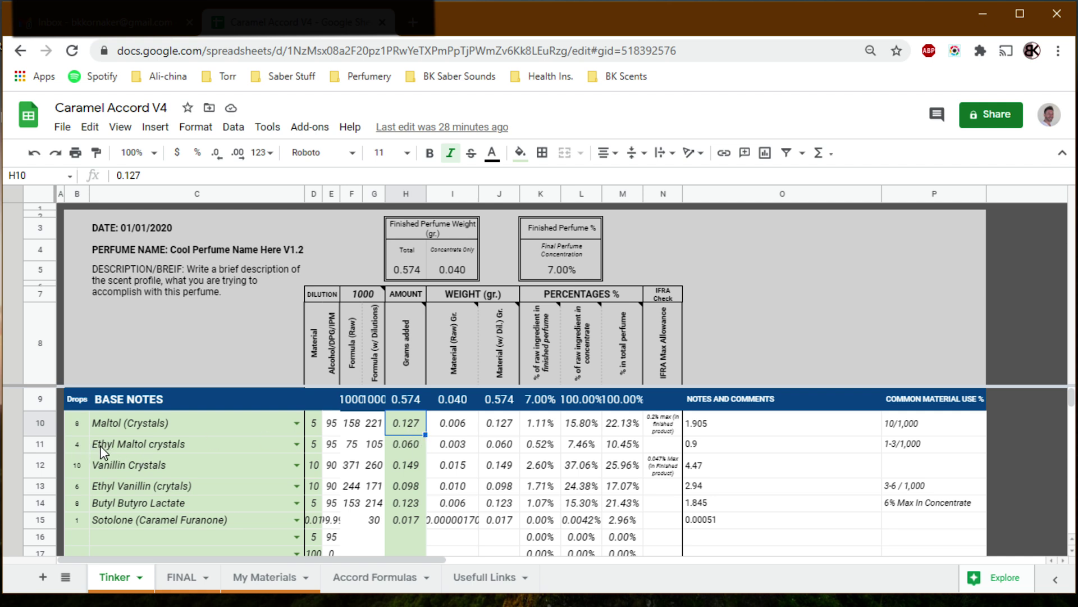
click(415, 445)
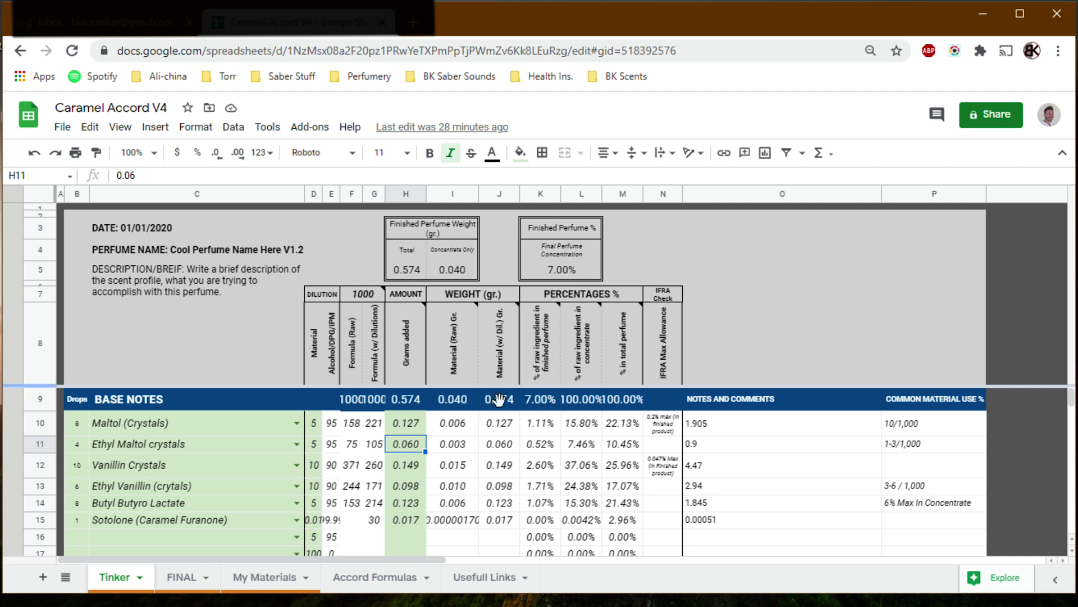
click(453, 426)
mouse_move(456, 352)
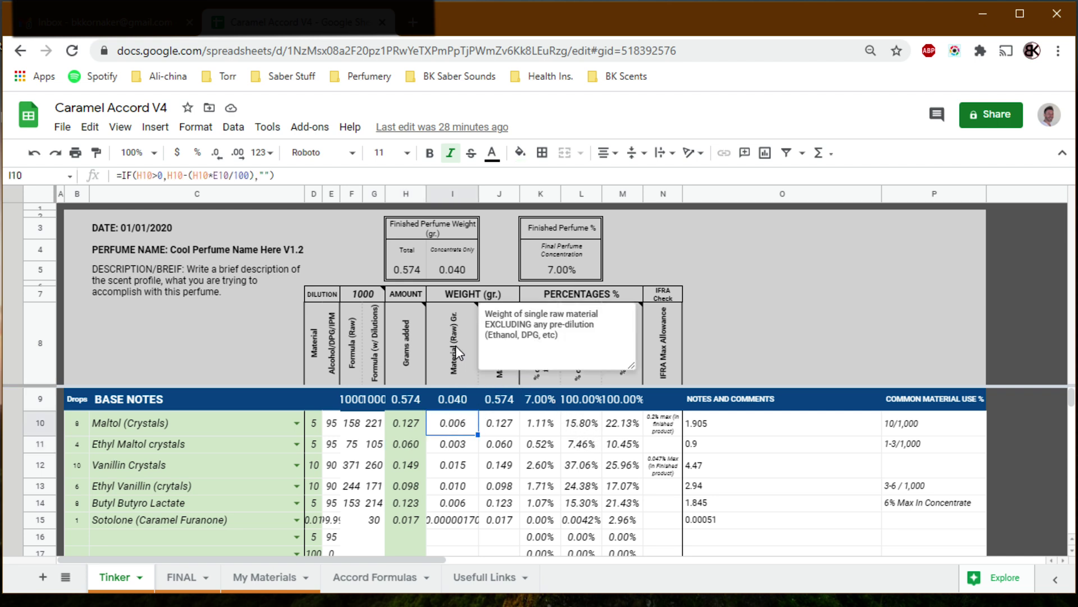
click(411, 422)
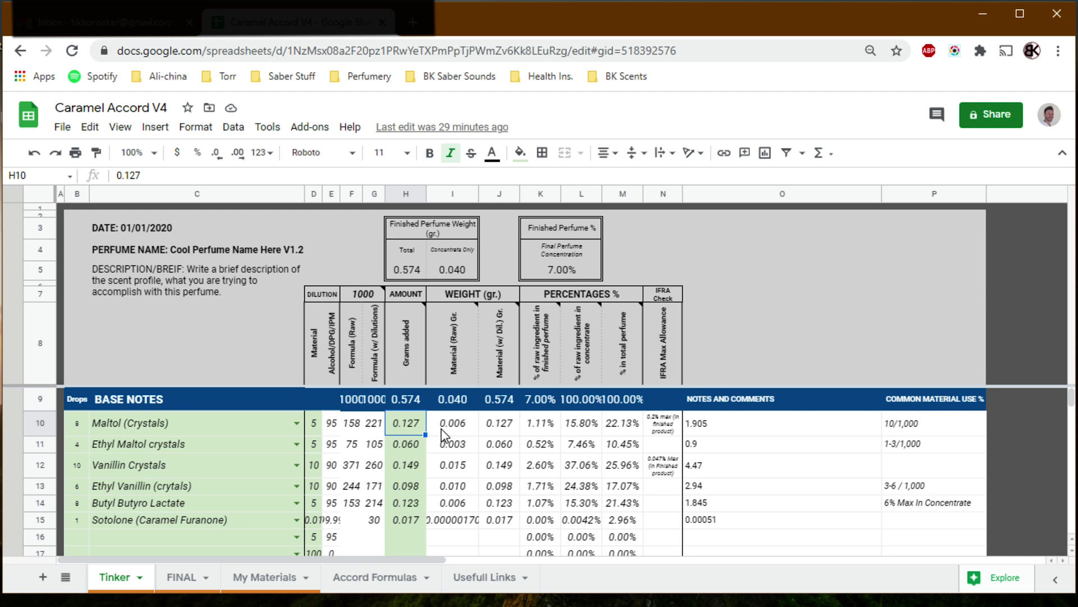
click(464, 432)
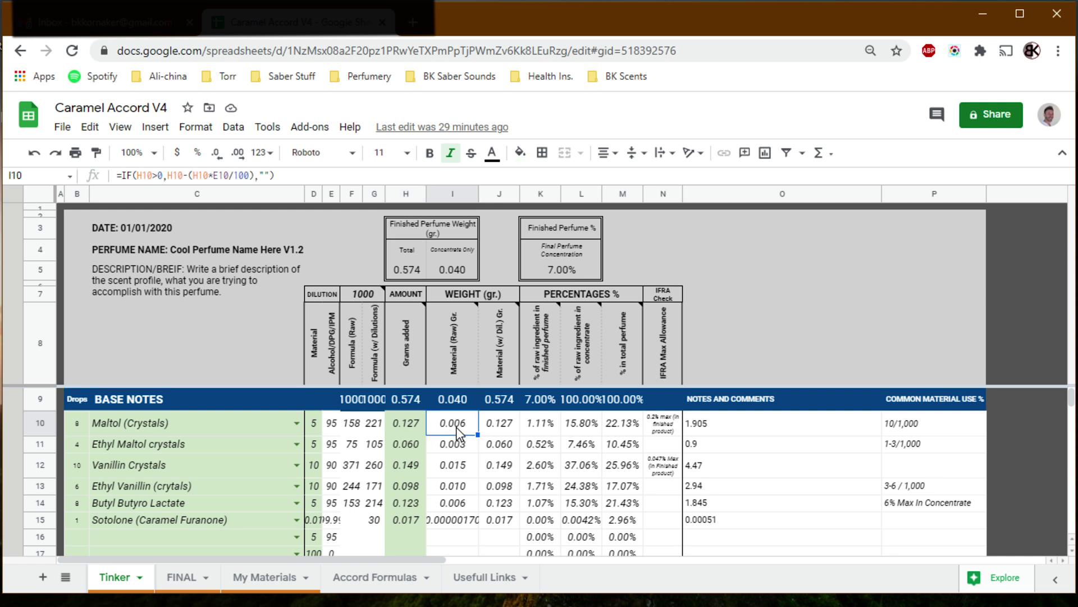
mouse_move(462, 346)
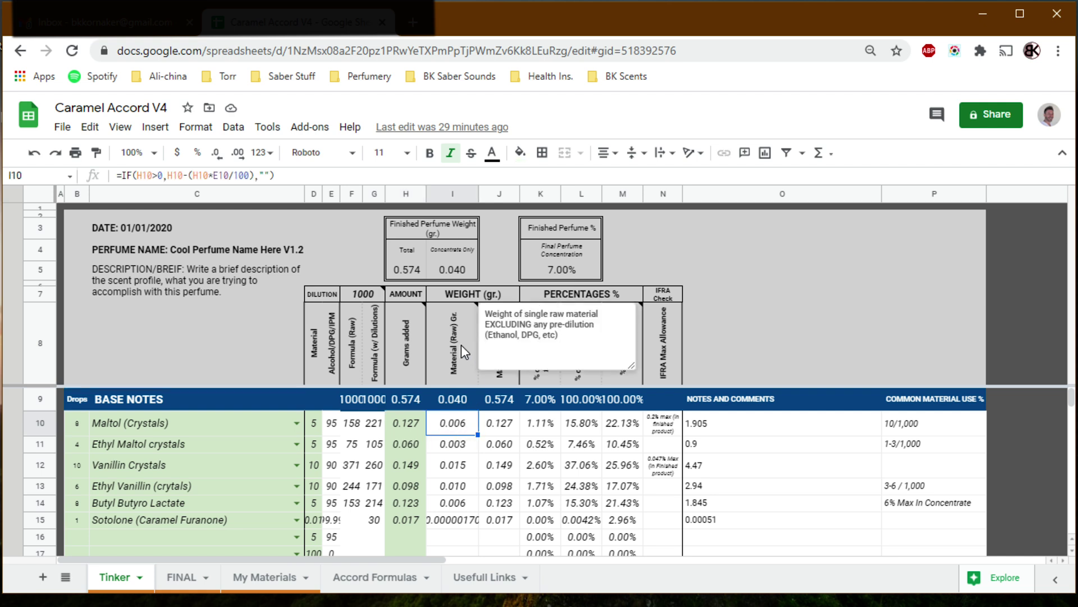
Inspect the raw weight formulas of the remaining base notes, from Ethyl Maltol in I11 to Sotolone in I15
click(461, 446)
click(461, 466)
click(463, 486)
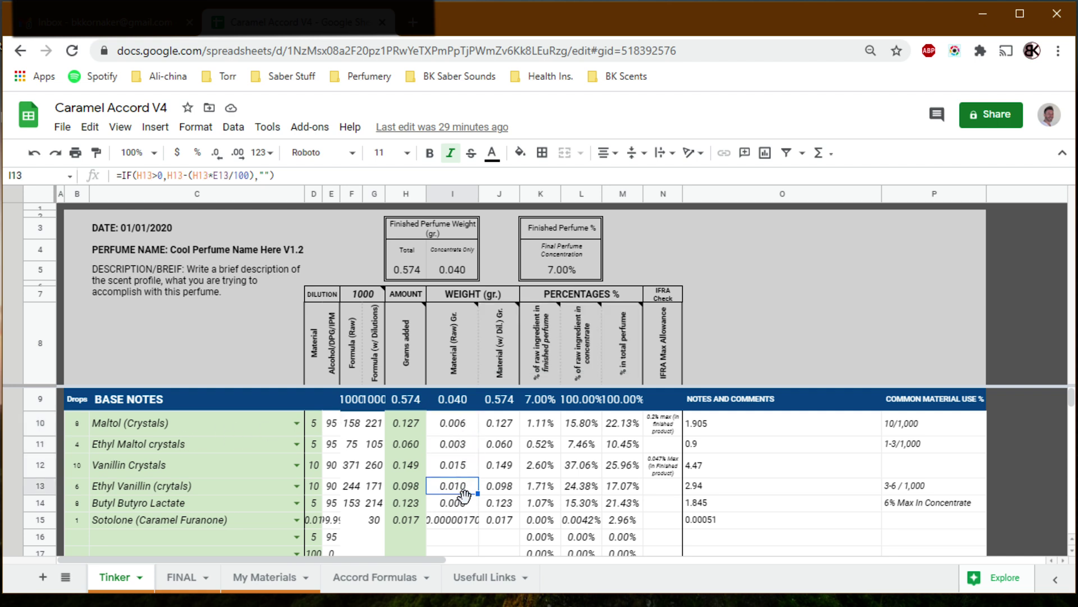
click(464, 501)
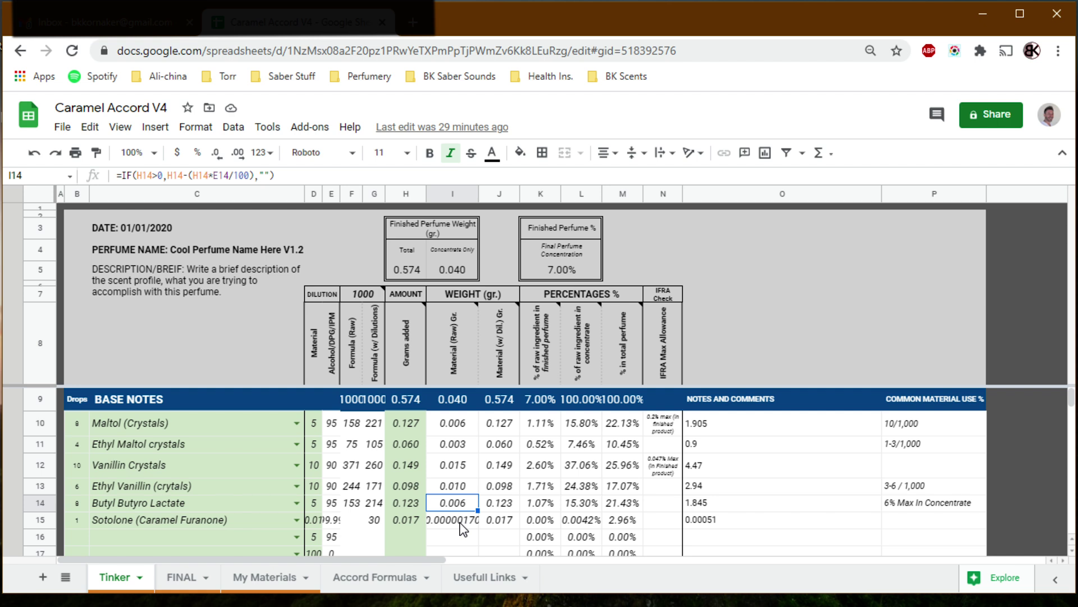
click(459, 523)
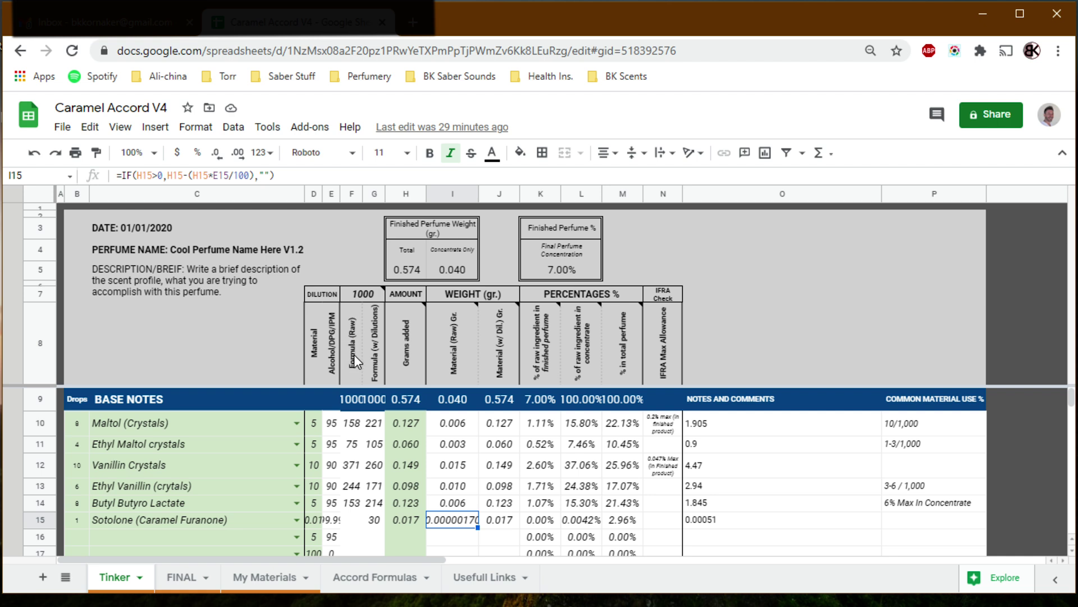
Compare the base notes' parts per 1000 in the Formula (Raw) and Formula (w/ Dilutions) columns
click(352, 444)
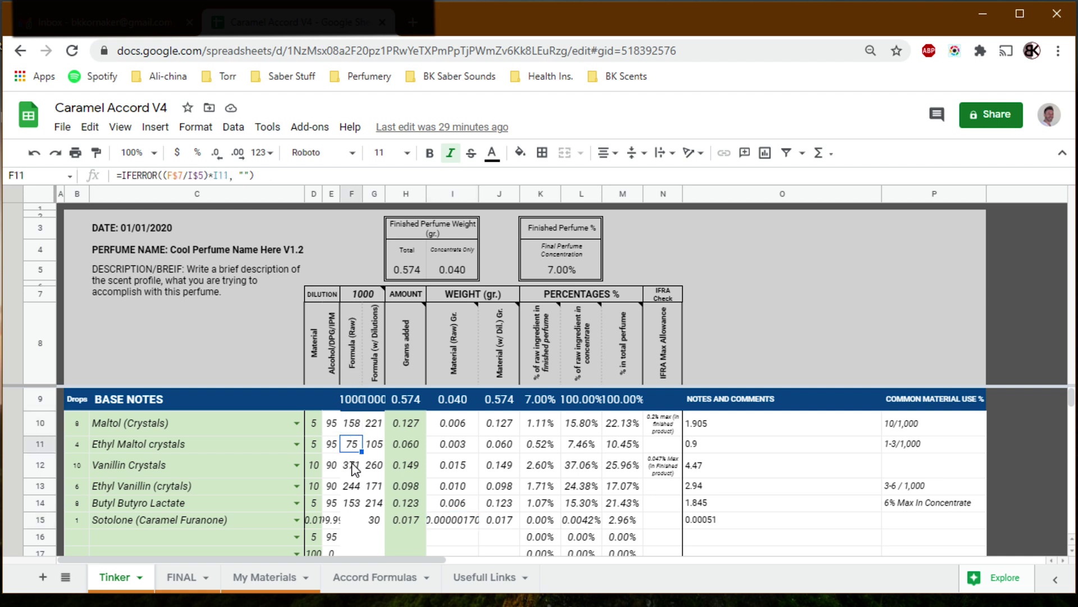
click(352, 464)
click(352, 485)
click(350, 503)
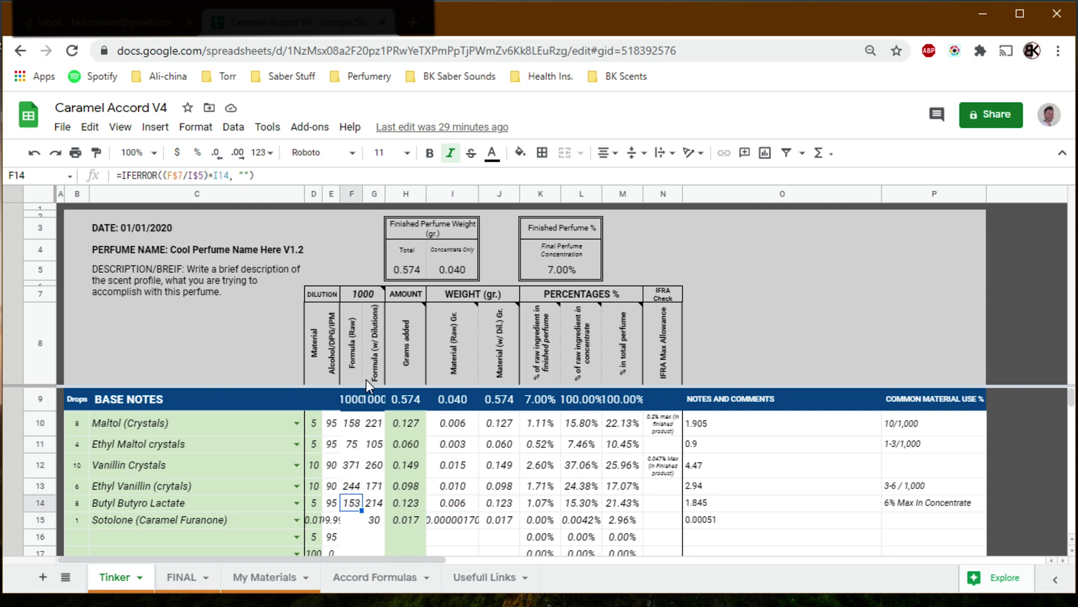
click(378, 423)
click(374, 444)
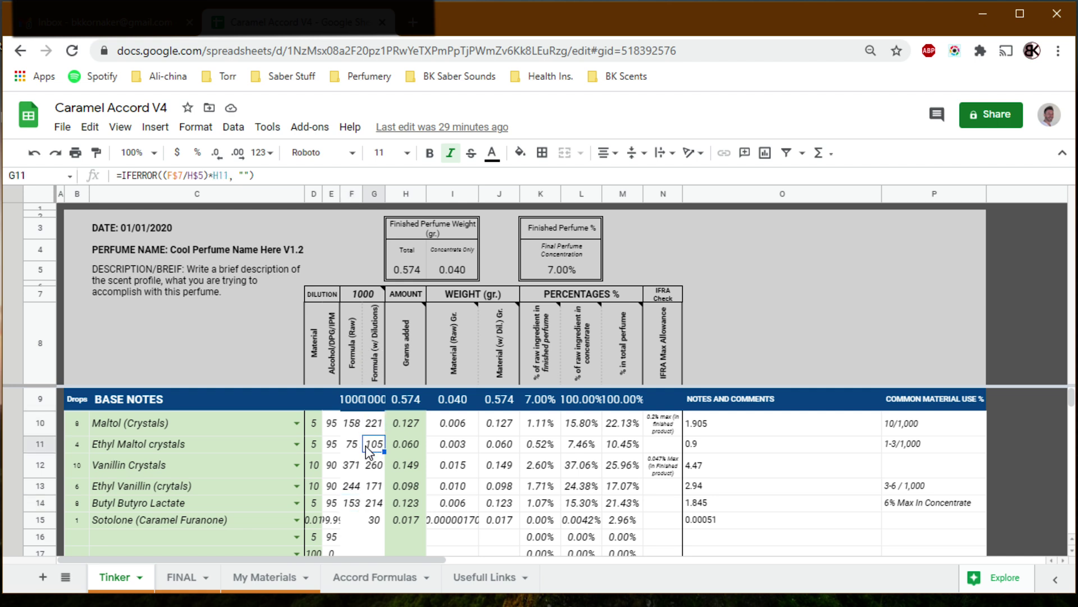
click(375, 465)
click(352, 422)
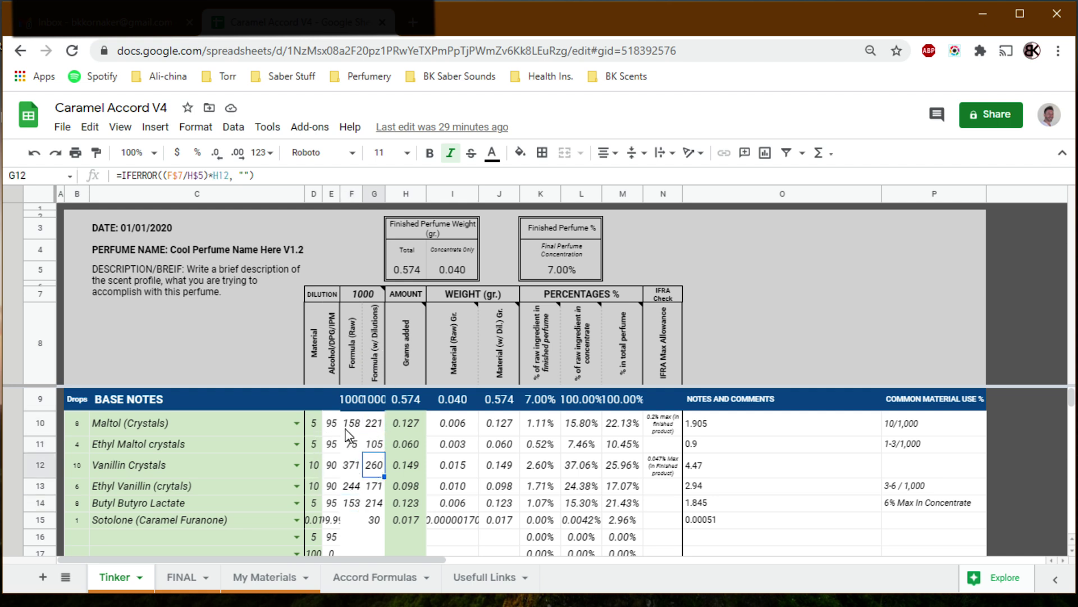
click(348, 446)
click(349, 464)
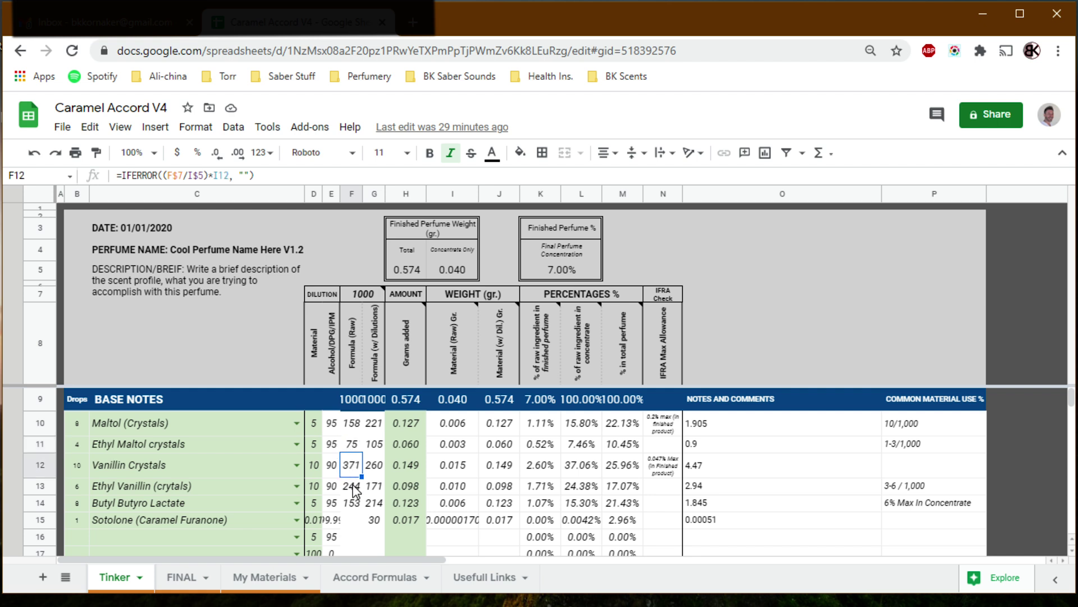
click(351, 485)
click(352, 503)
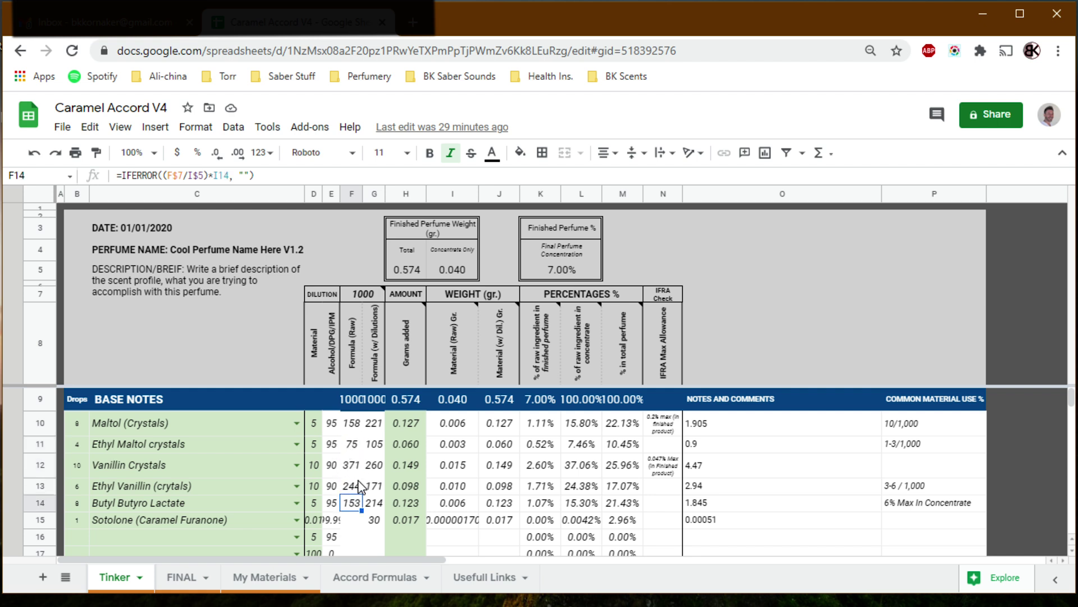
Examine the raw weights in I10:I15 and the Maltol scaling formula in O10 that draws on them
drag(456, 423, 455, 519)
click(453, 444)
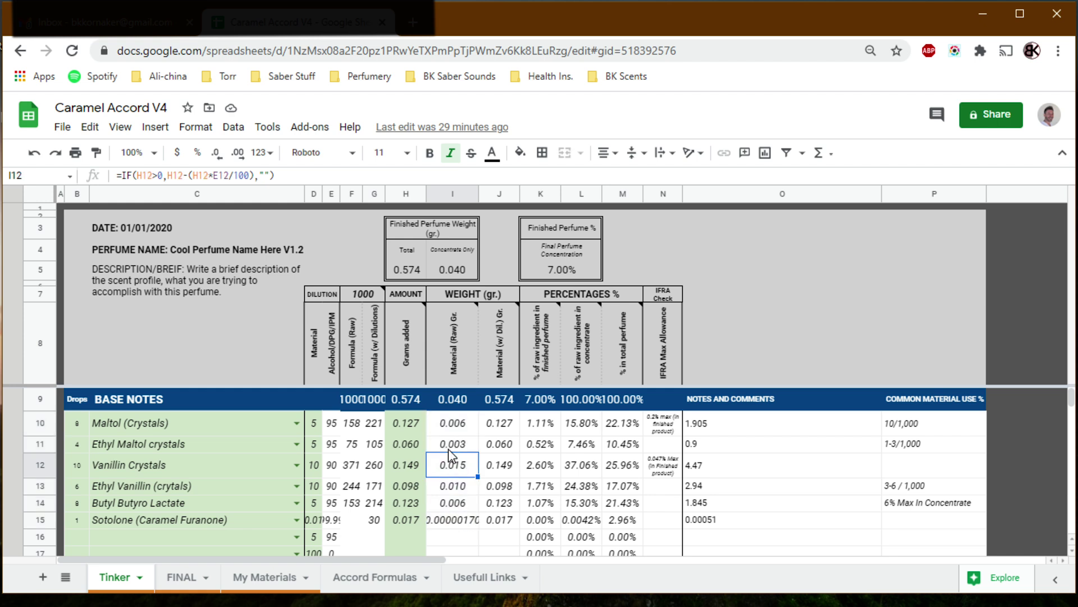
click(445, 465)
click(721, 428)
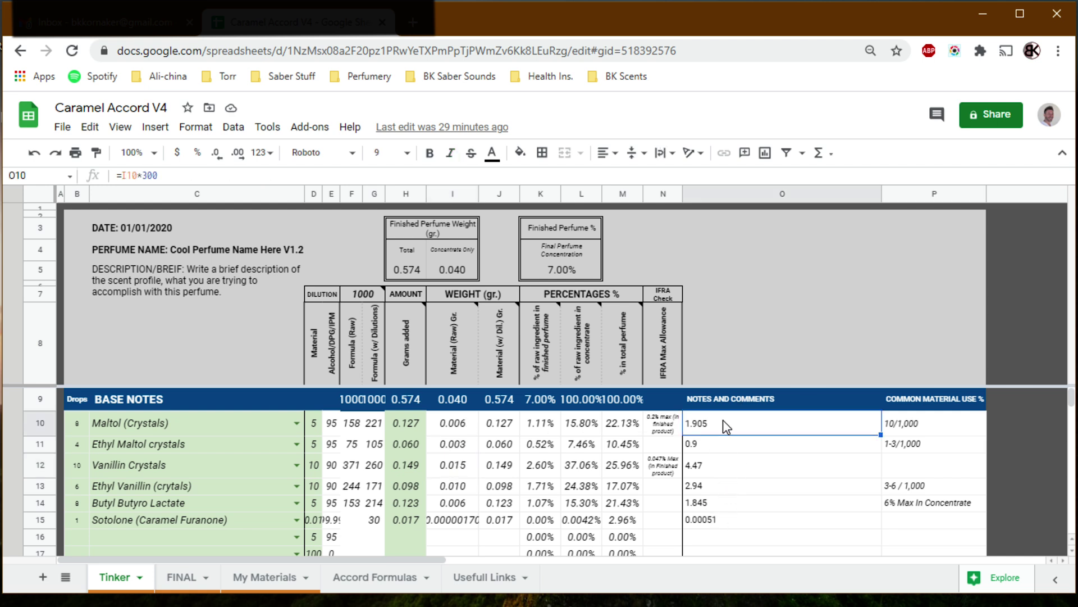
click(456, 427)
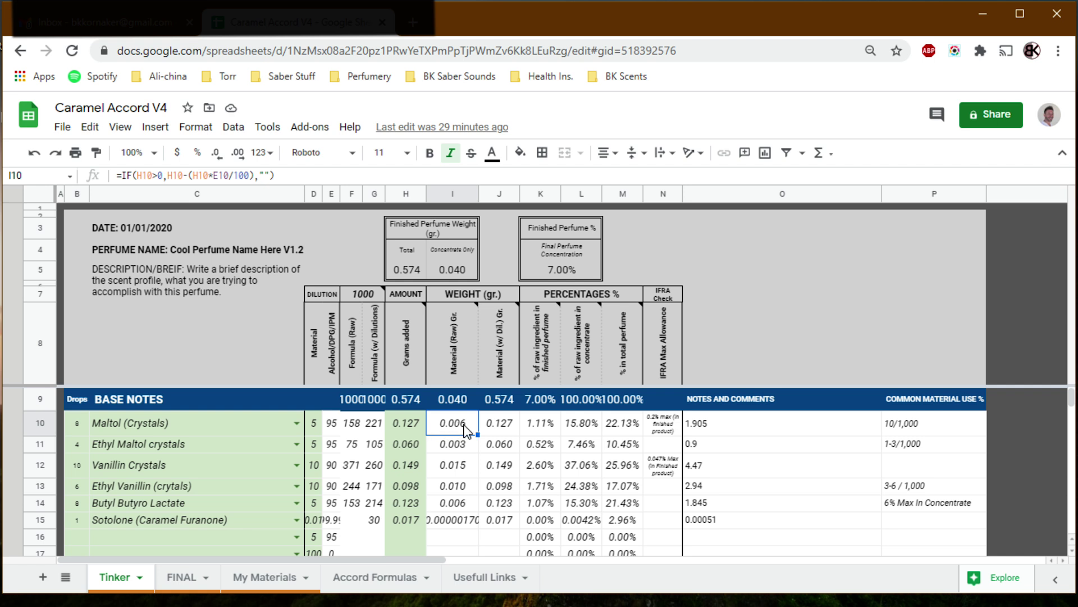
drag(456, 429, 457, 518)
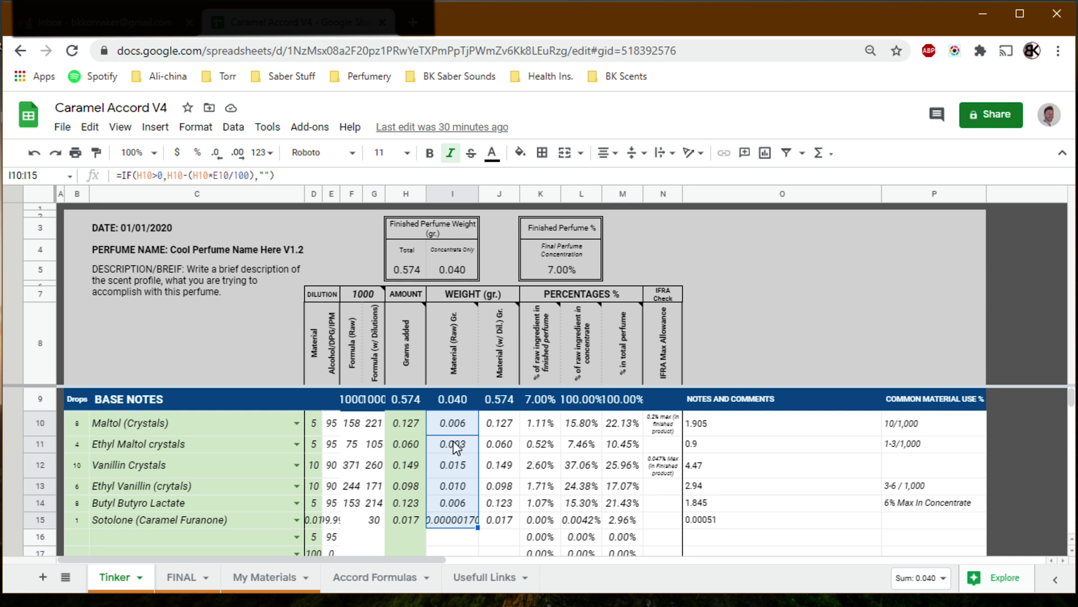
Inspect the scaled weight formulas in O10:O15 of the notes column and the formula that sums them in O18
click(733, 429)
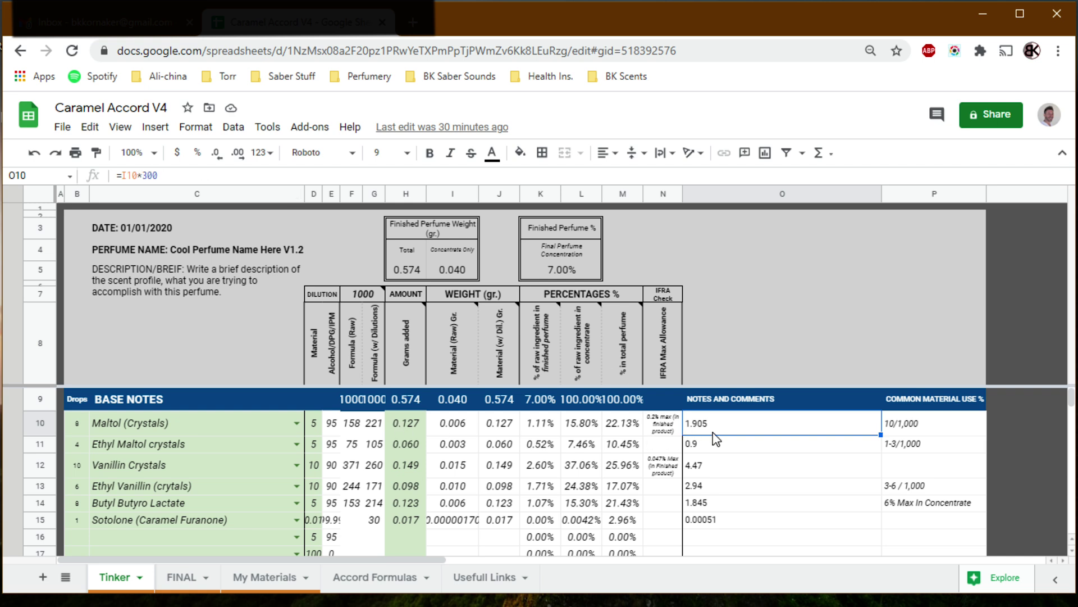
click(729, 448)
click(731, 466)
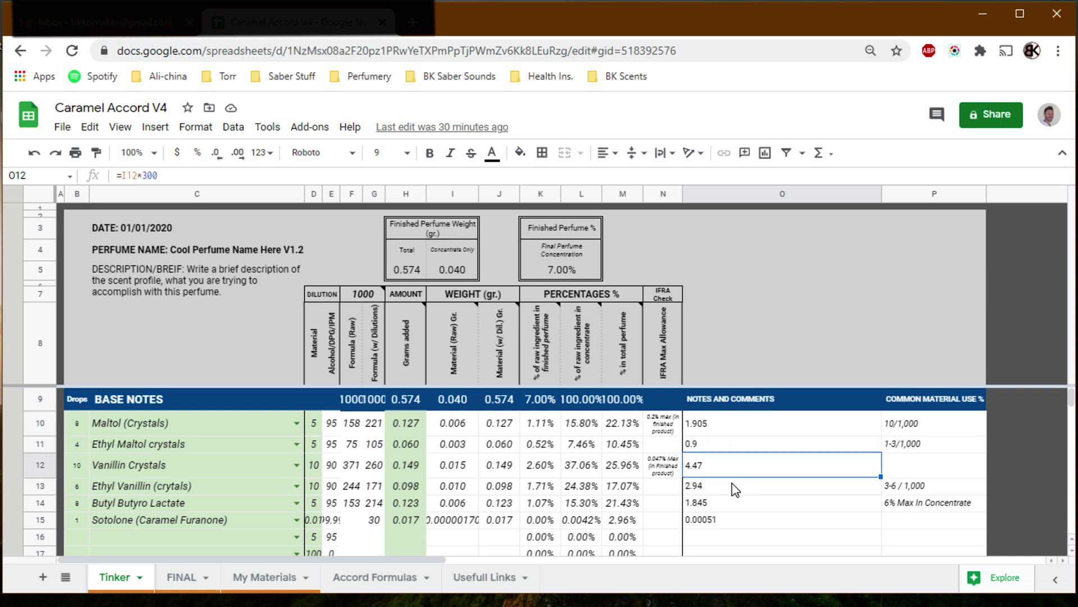
click(733, 484)
click(737, 502)
click(740, 520)
scroll(753, 501, down, 1)
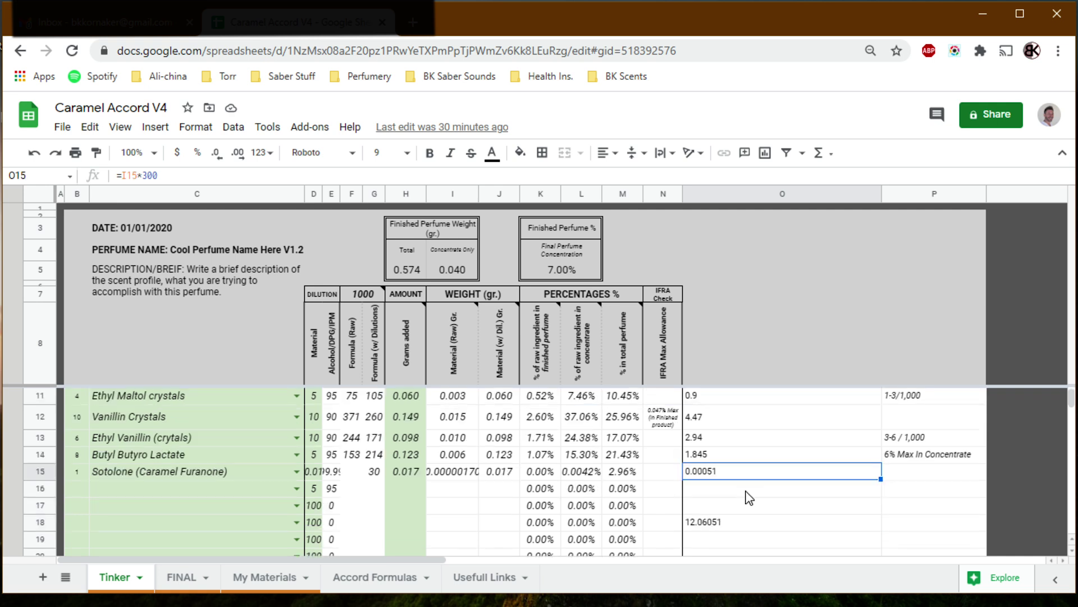
click(724, 522)
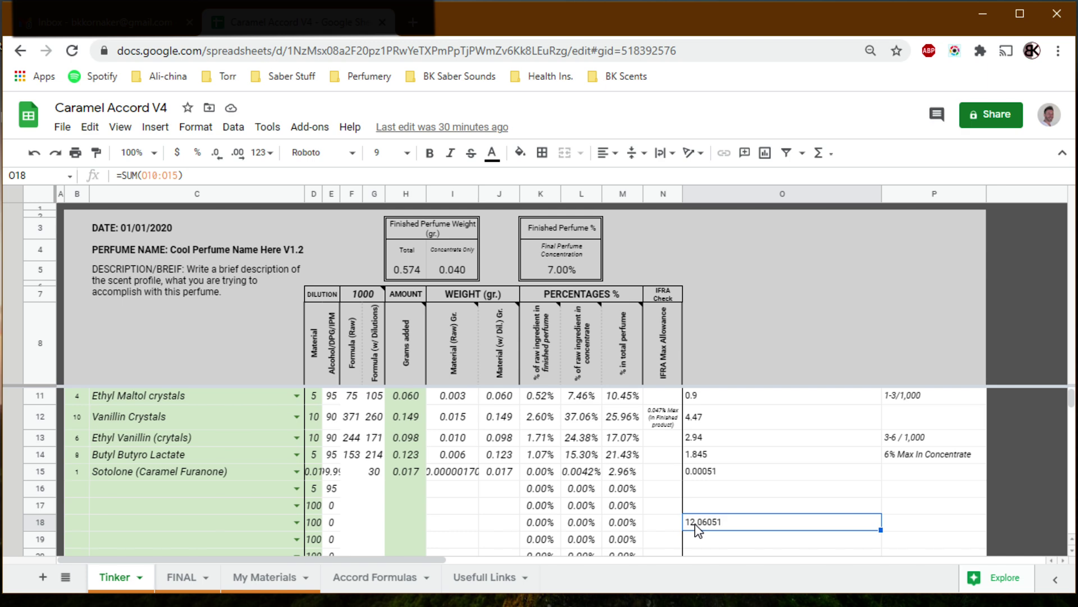
Recheck the scaled weights of Maltol and Ethyl Maltol in the notes column against Maltol's raw weight in I10
scroll(745, 491, up, 1)
scroll(738, 477, down, 1)
scroll(737, 419, up, 1)
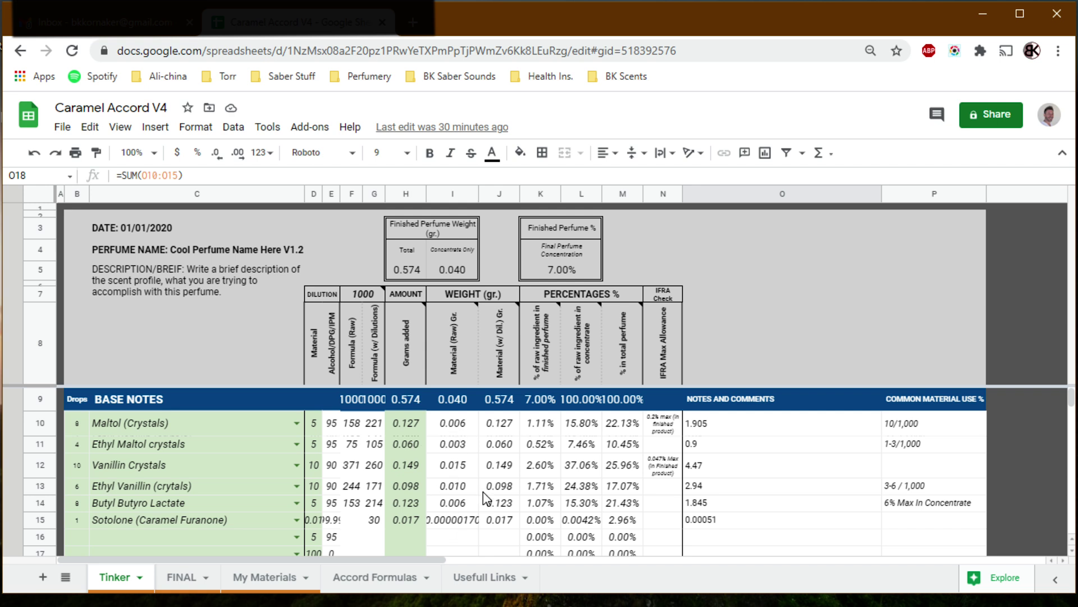
click(722, 431)
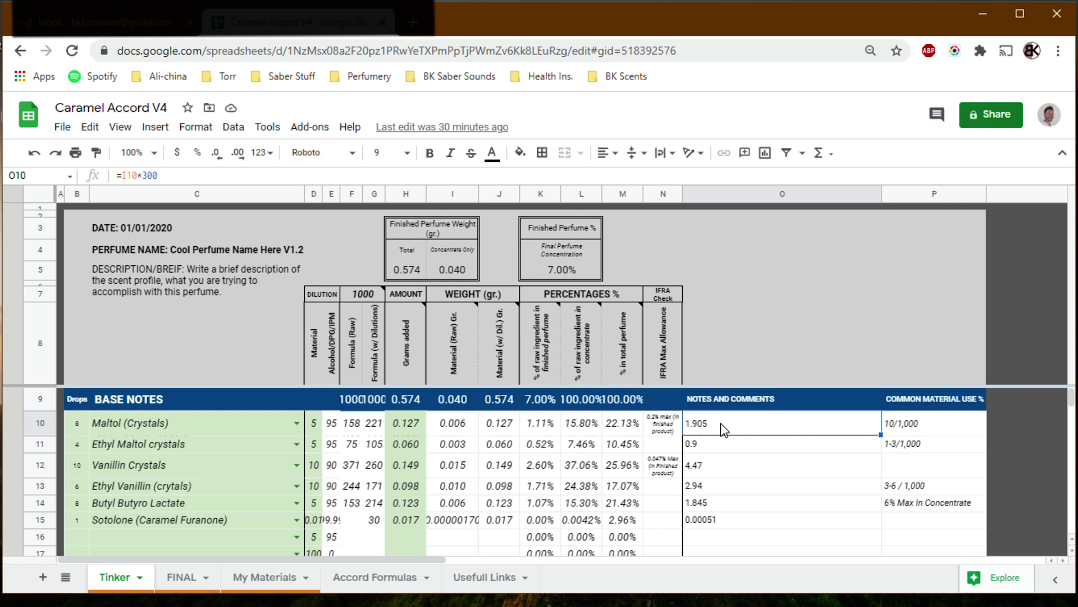
click(461, 426)
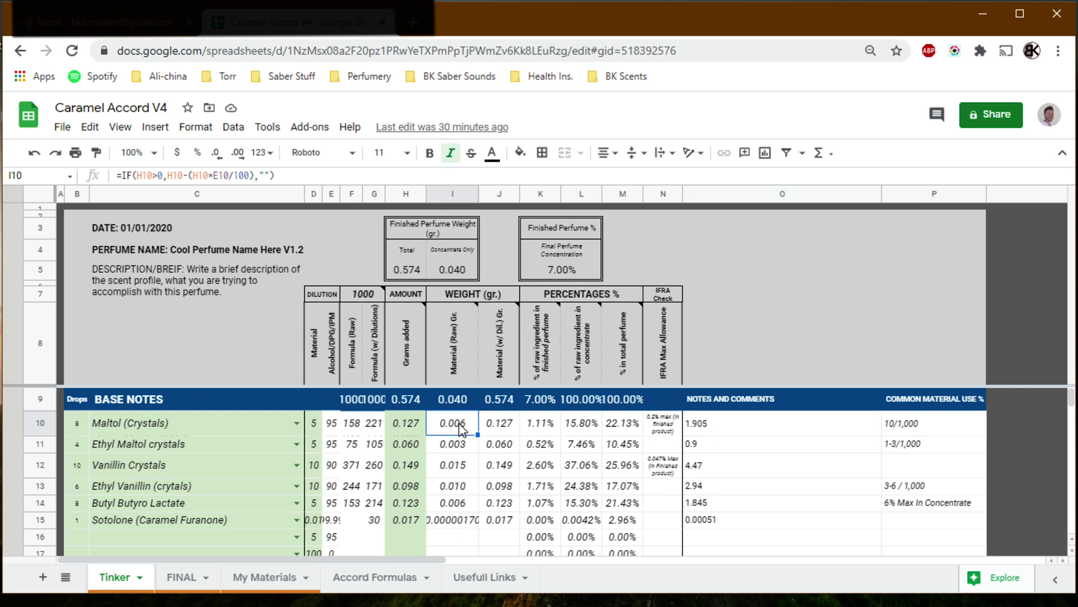
click(717, 428)
click(720, 449)
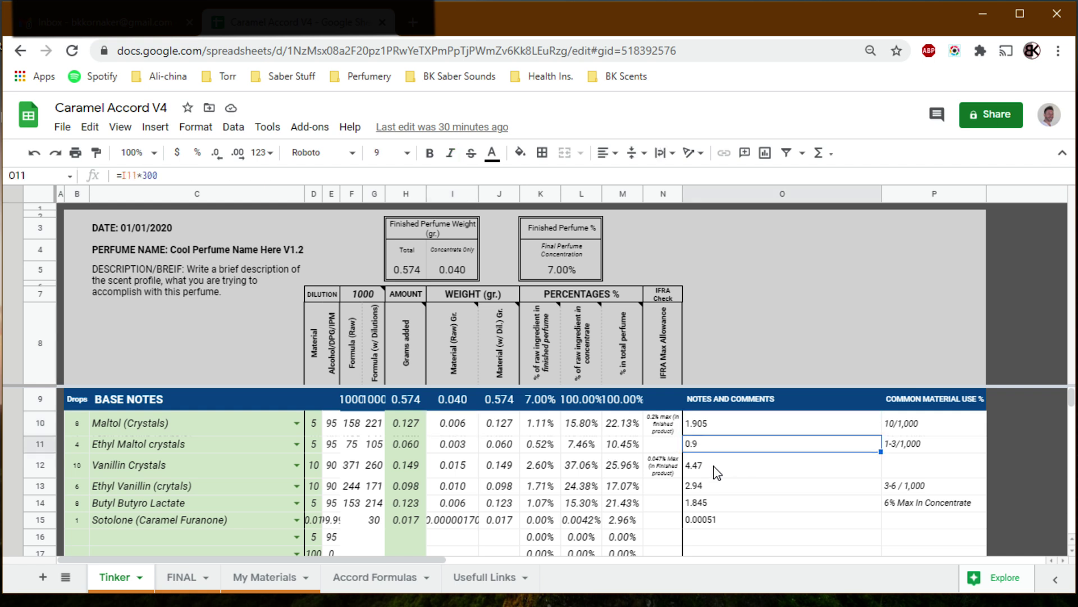
Inspect the scaling formulas for Vanillin, Ethyl Vanillin and Butyl Butyro Lactate in O12:O14 of the Tinker sheet
click(717, 467)
click(706, 487)
click(708, 504)
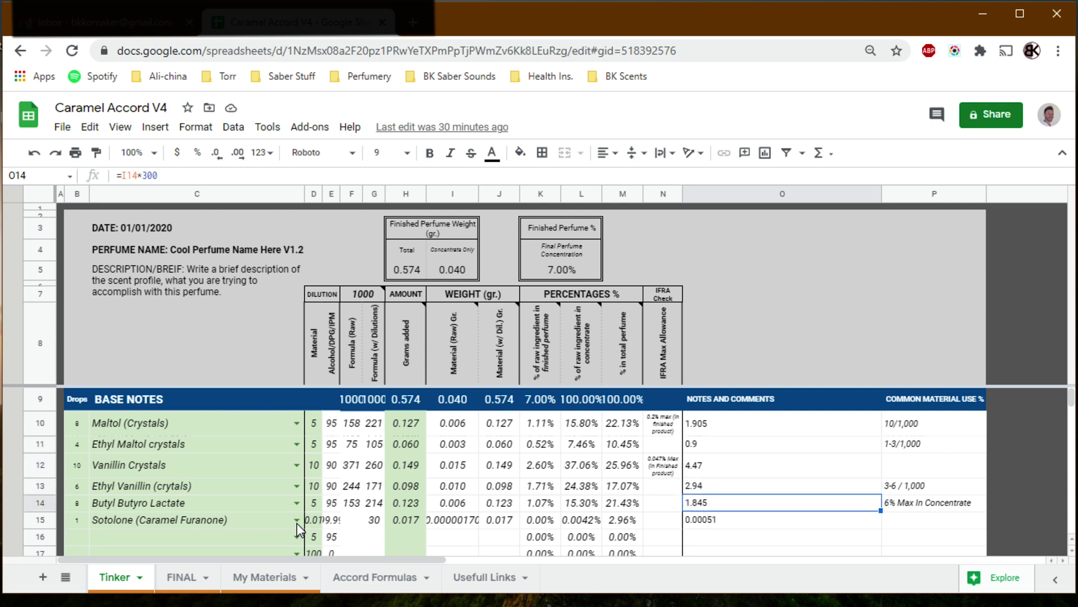
Clear the Coumarin (crystal powder) entry from C16 on the FINAL sheet
click(194, 579)
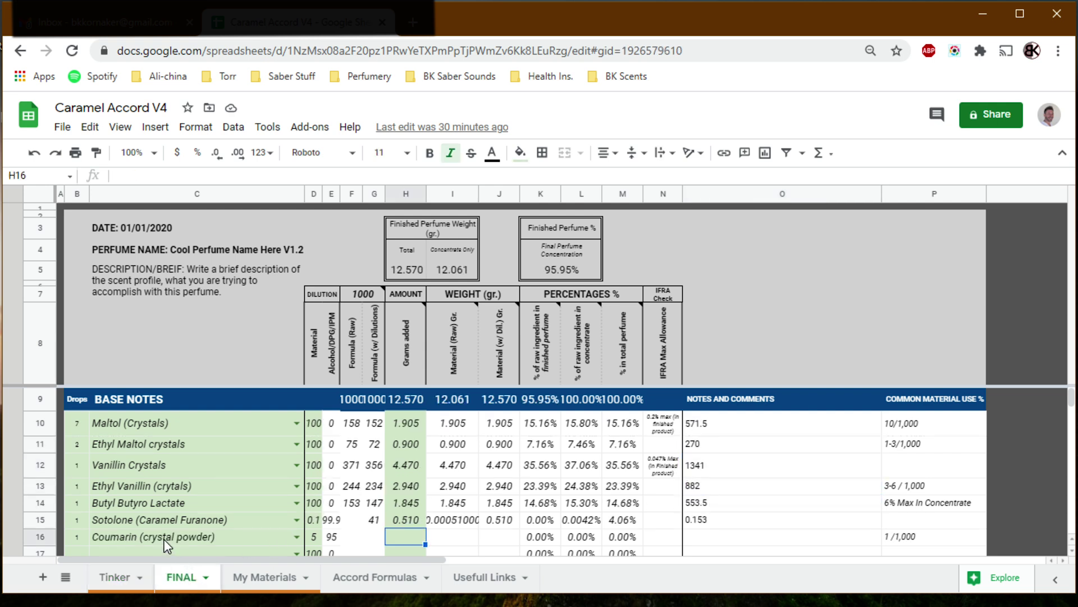
click(164, 543)
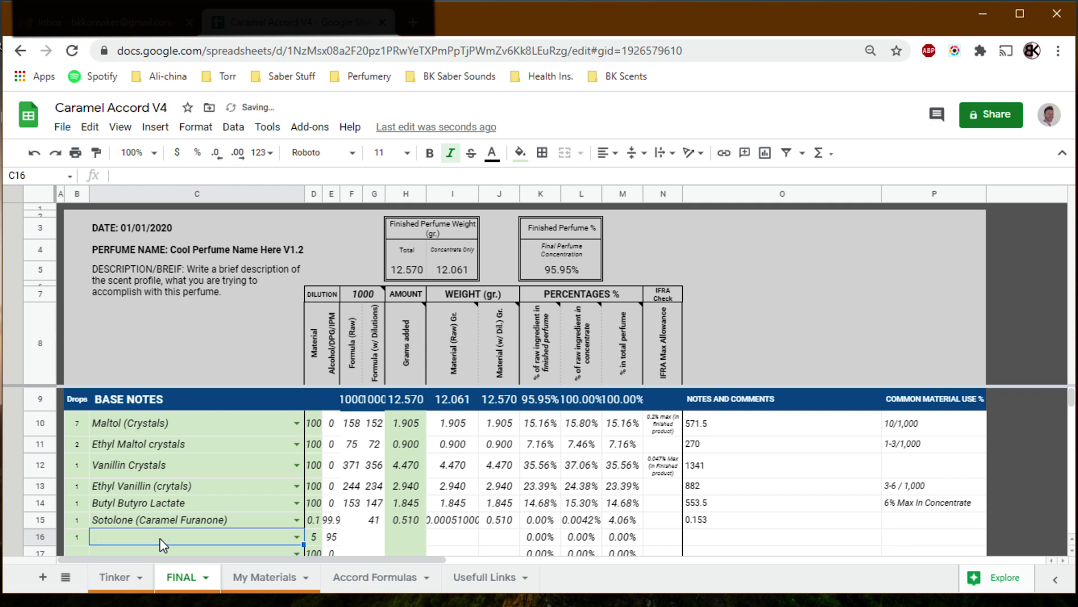
Compare Maltol's scaled and raw weights on the Tinker sheet with its grams added on the FINAL sheet
click(115, 577)
click(717, 431)
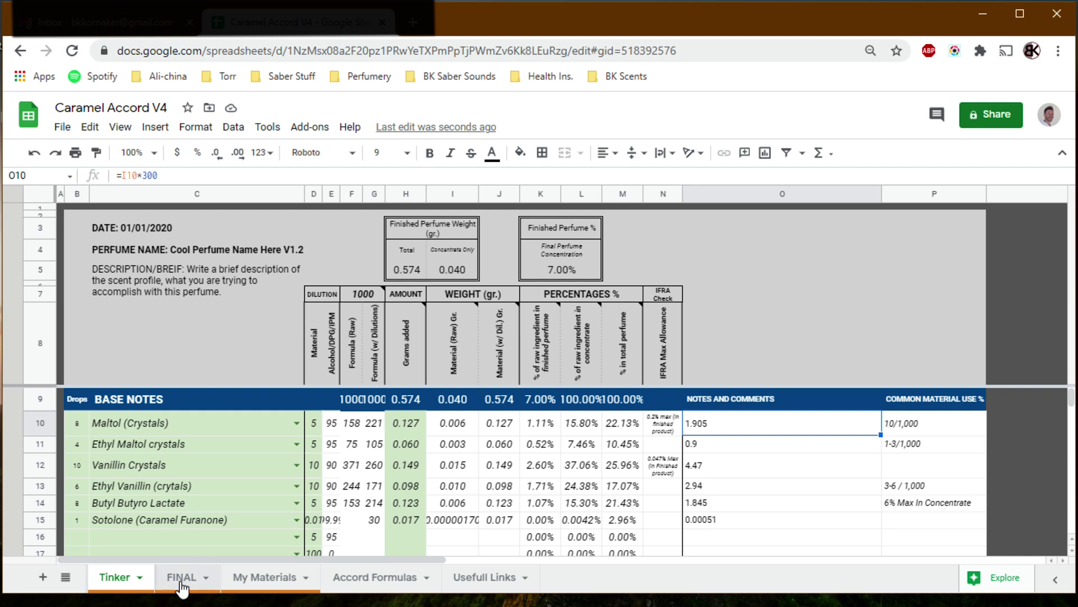
click(460, 423)
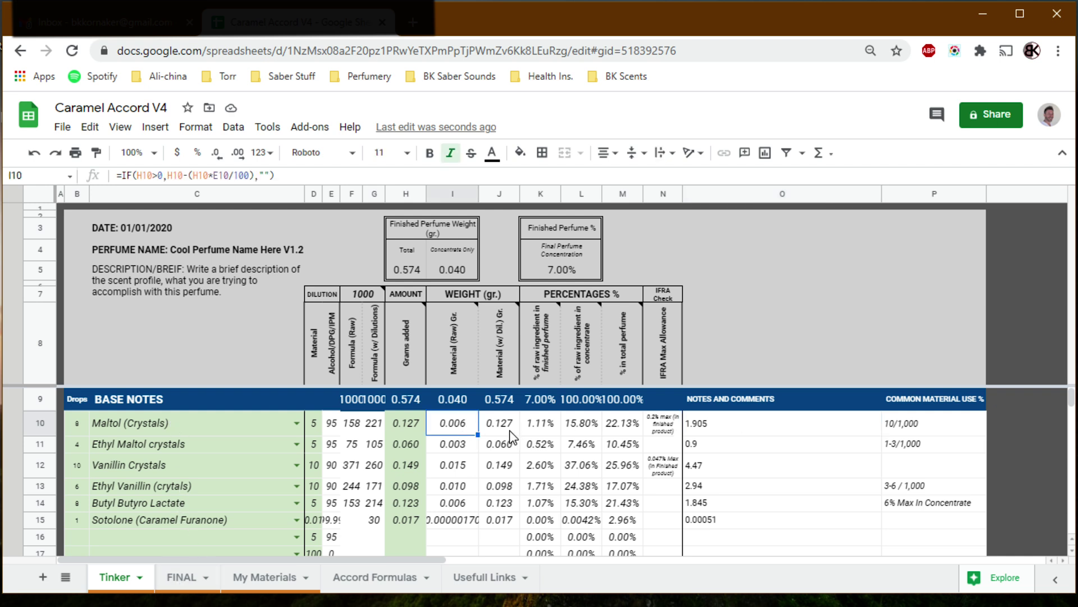
click(180, 579)
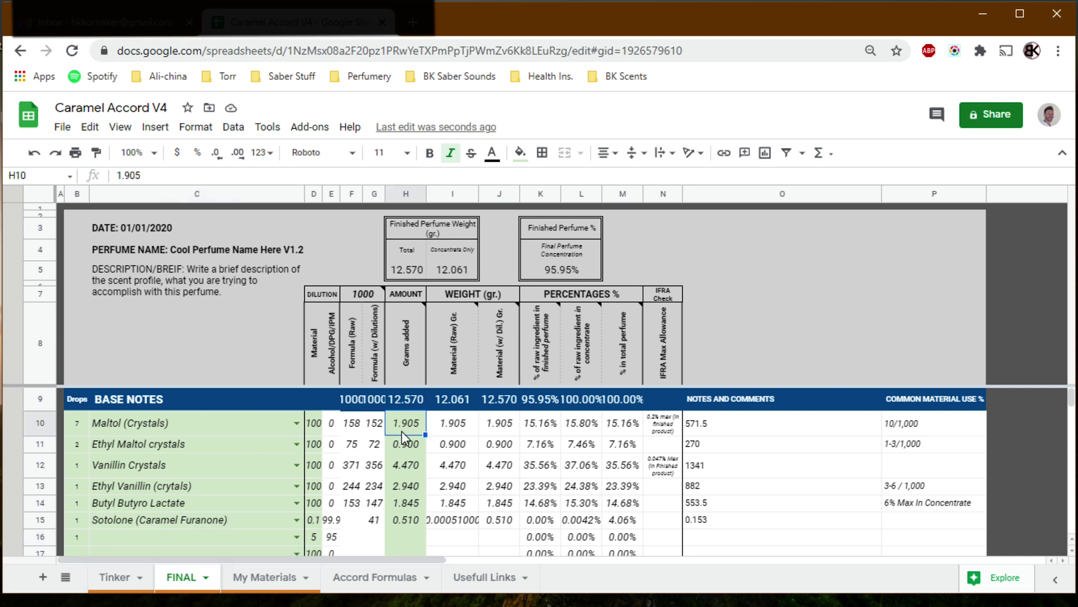
Check Ethyl Maltol's scaled weight on the Tinker sheet against FINAL, and review the grams added in H11:H15 there
click(119, 577)
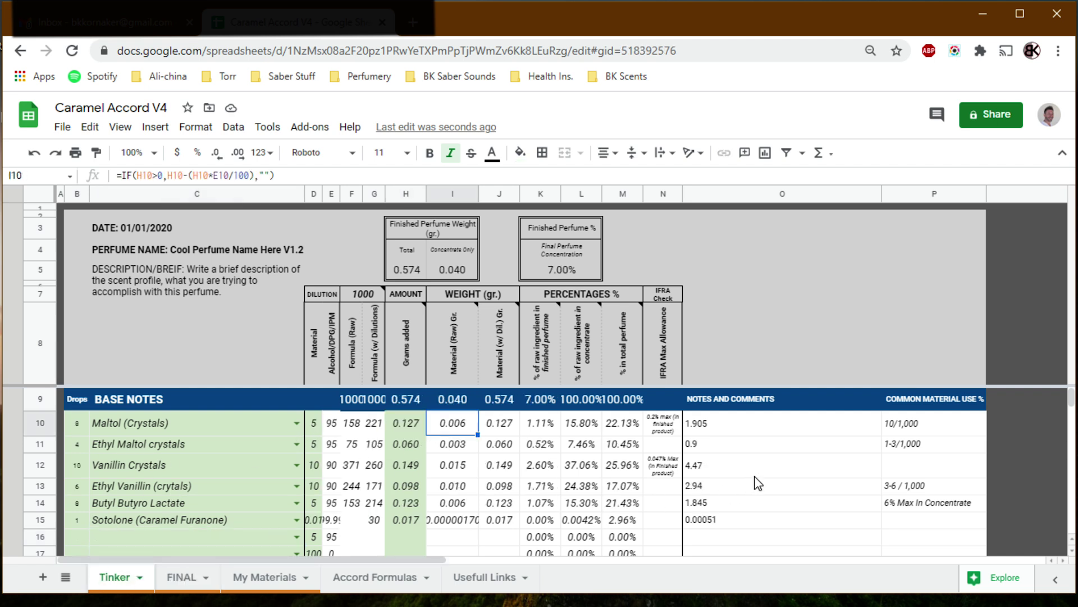
click(703, 445)
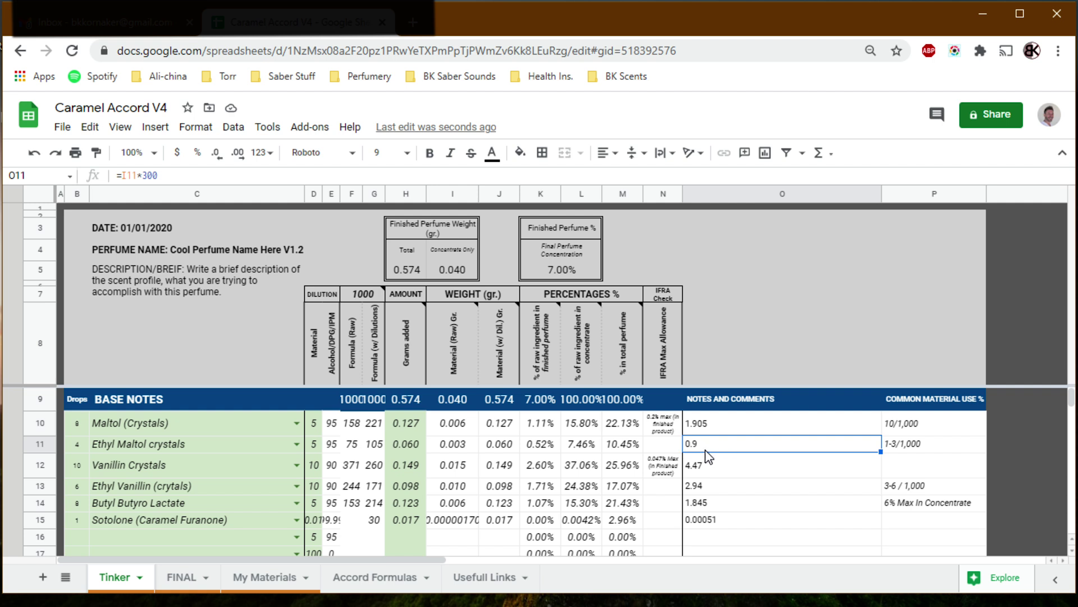
click(180, 577)
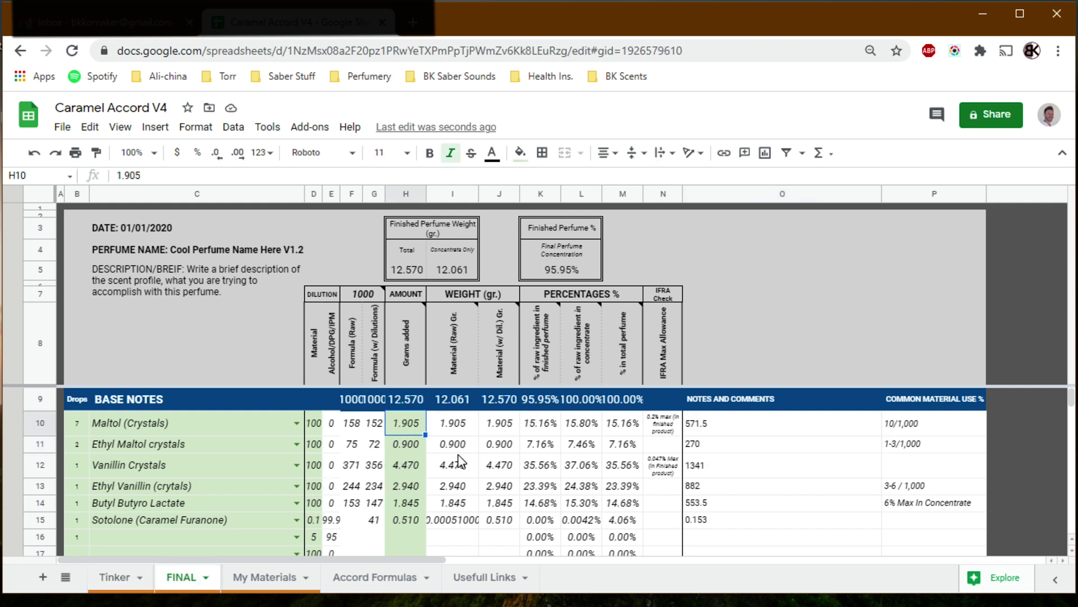
click(404, 446)
click(405, 465)
click(409, 487)
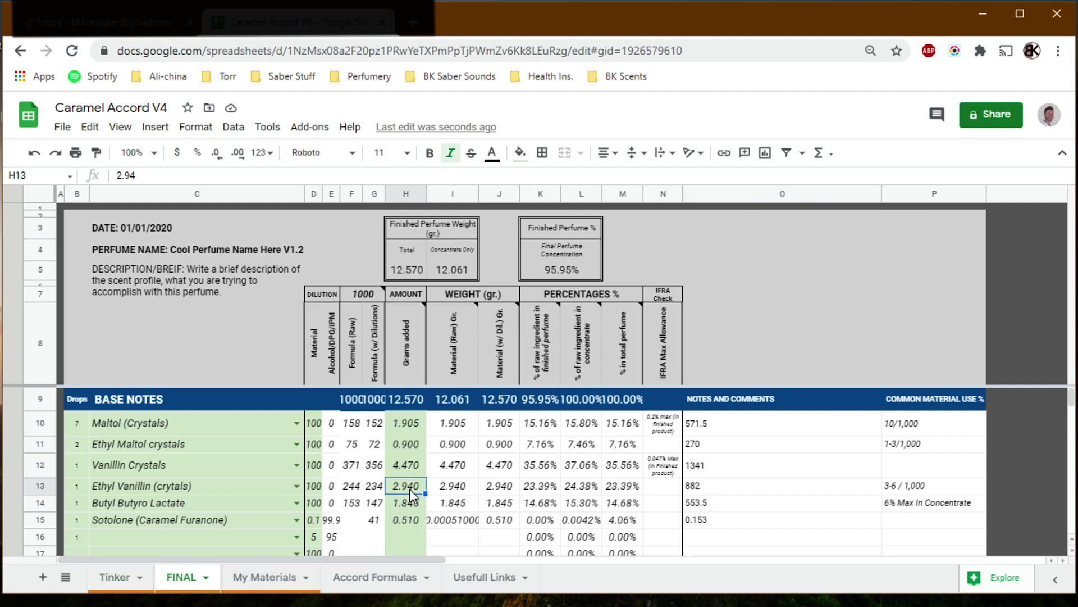
click(412, 500)
click(409, 520)
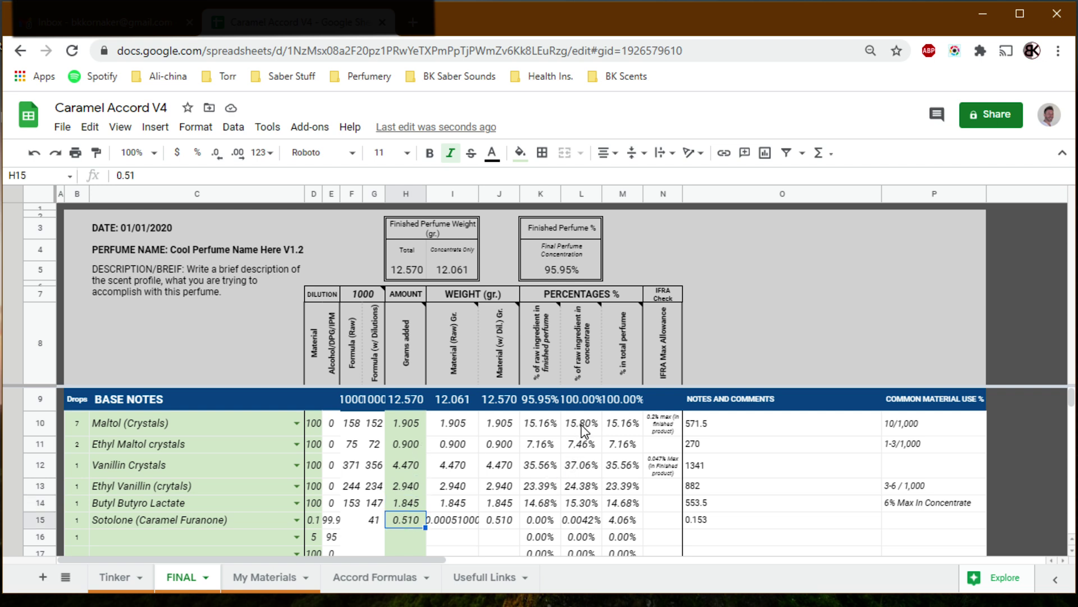
Compare the raw ingredient percentages in concentrate, L10:L15, between the FINAL and Tinker sheets
drag(584, 432, 588, 517)
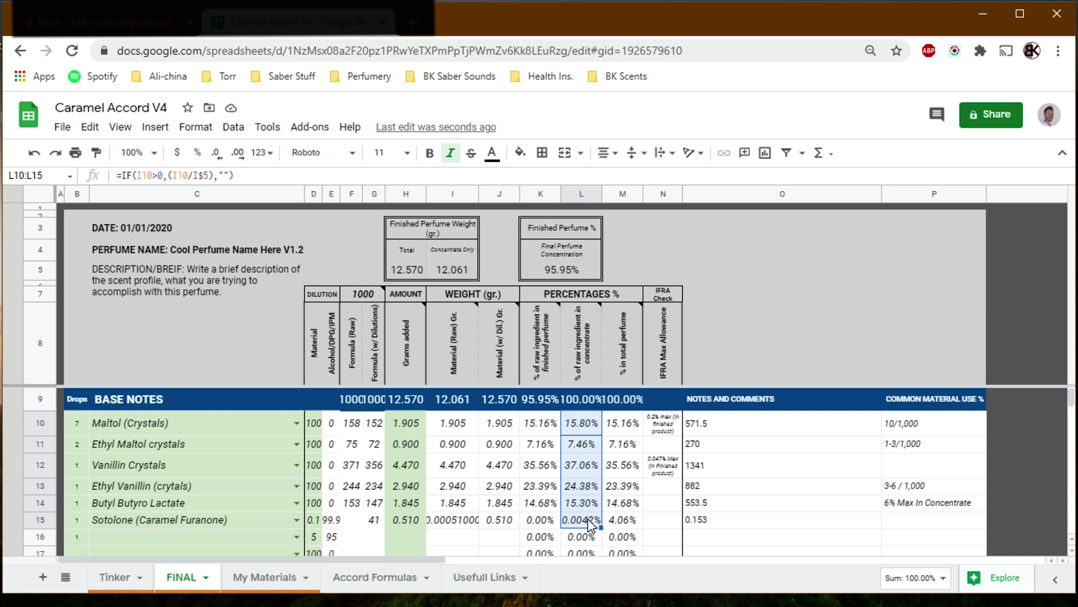
mouse_move(578, 375)
click(118, 578)
drag(586, 425, 587, 522)
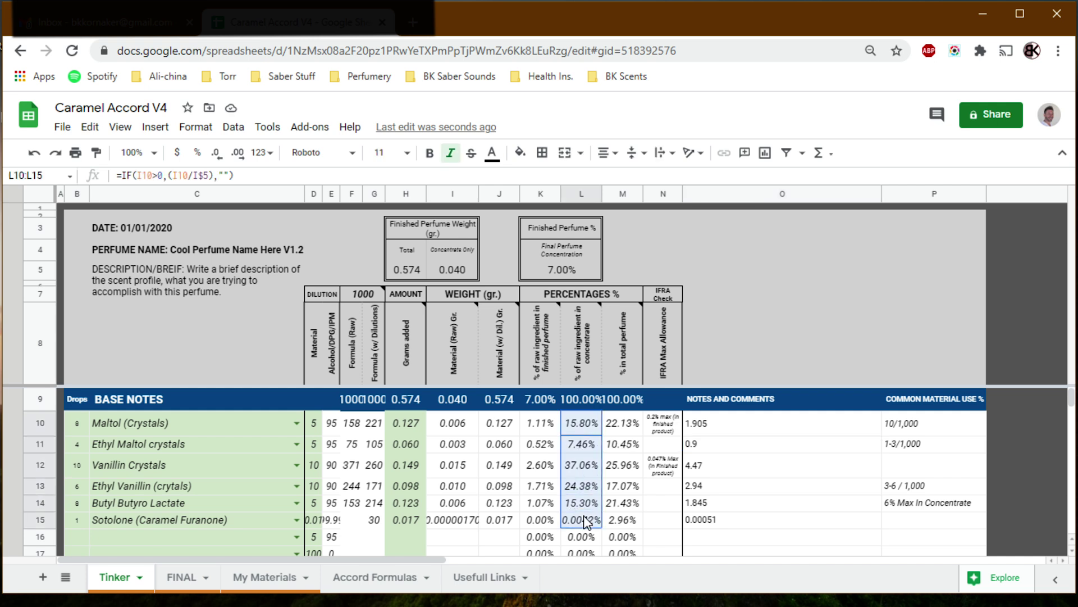
click(185, 579)
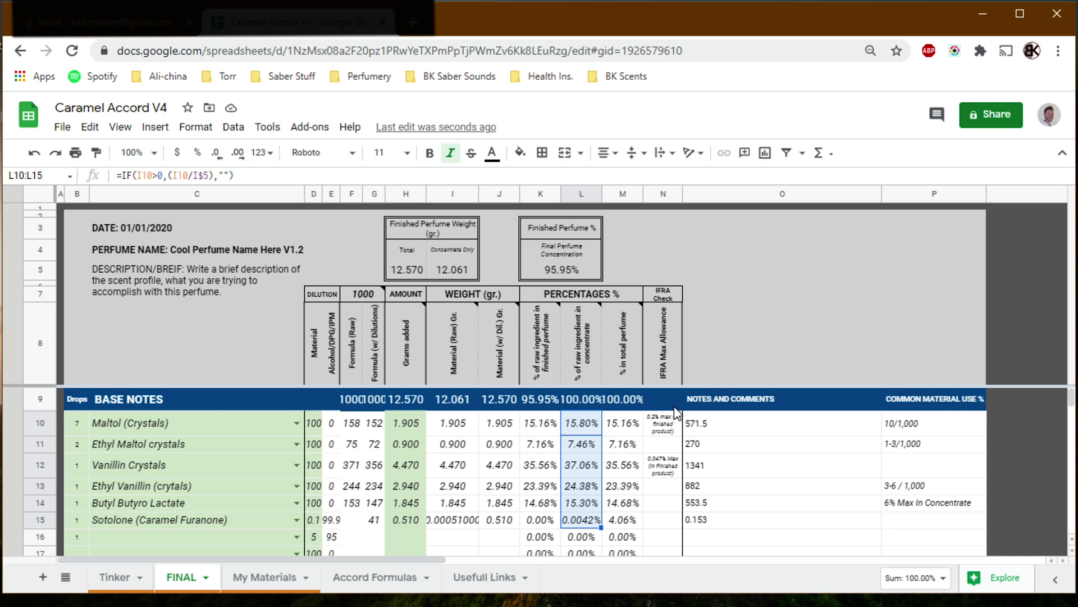
Review the grams added for Maltol, Ethyl Maltol, Vanillin and Ethyl Vanillin in H10:H13 of the FINAL sheet
click(410, 426)
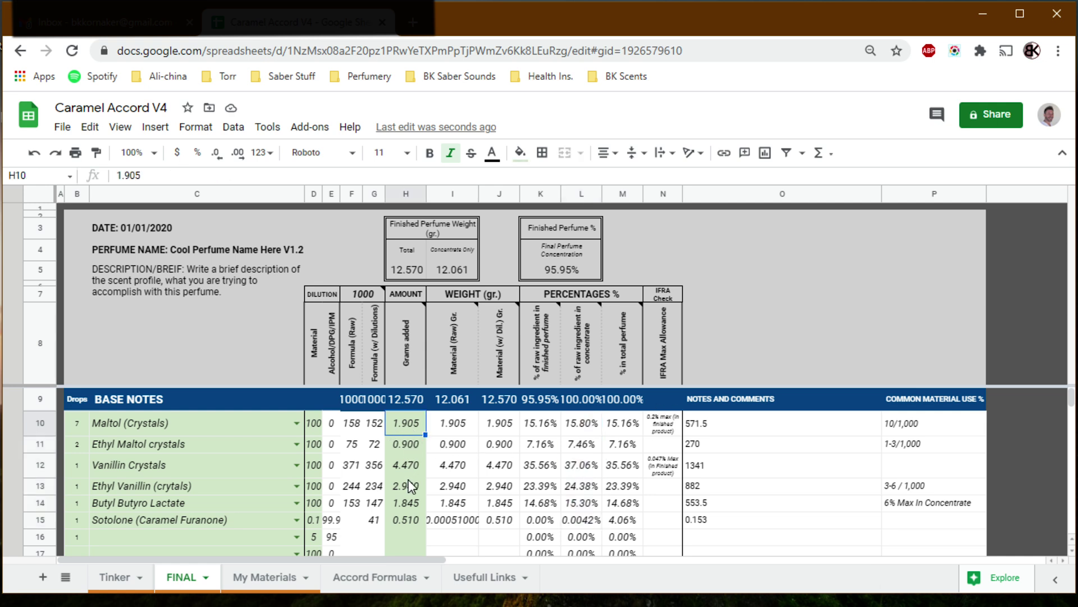
click(411, 486)
click(406, 445)
click(406, 423)
click(407, 449)
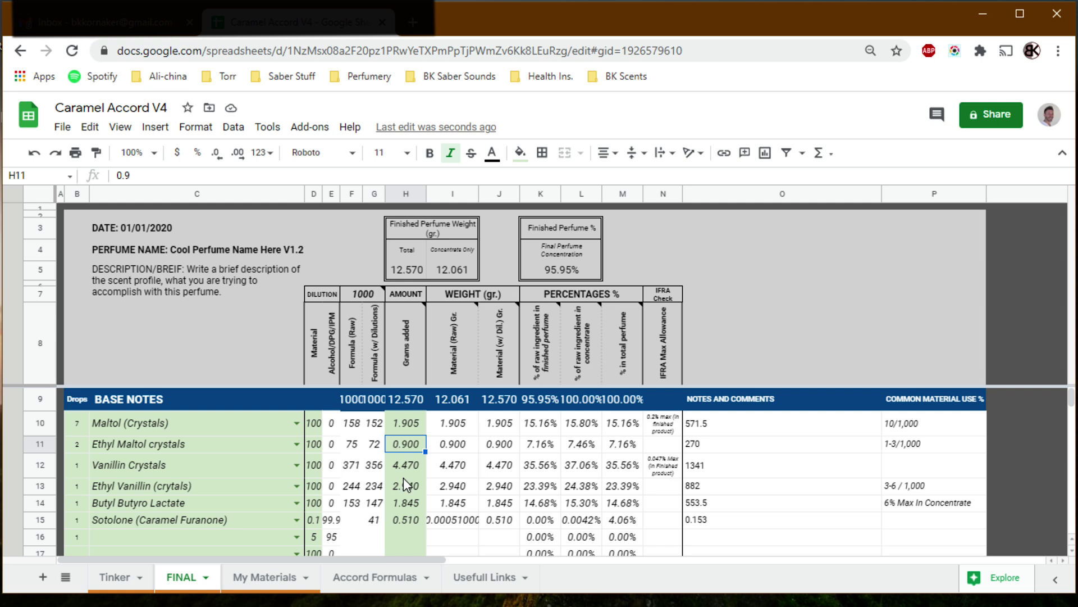
click(405, 469)
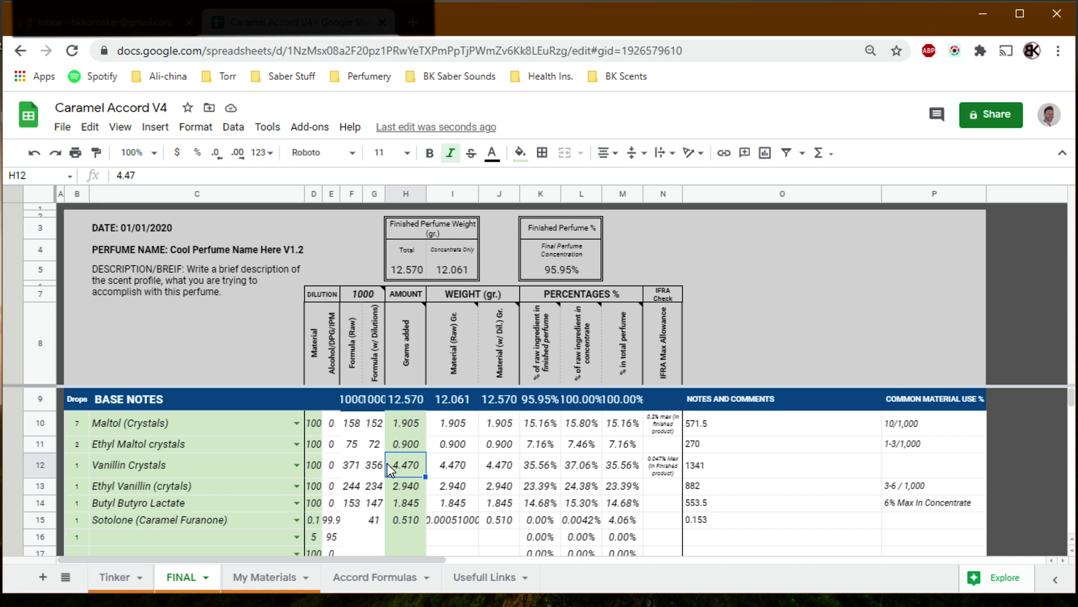
Examine the base note materials in C10:C13 and the final perfume concentration formula in K5
click(154, 423)
click(183, 444)
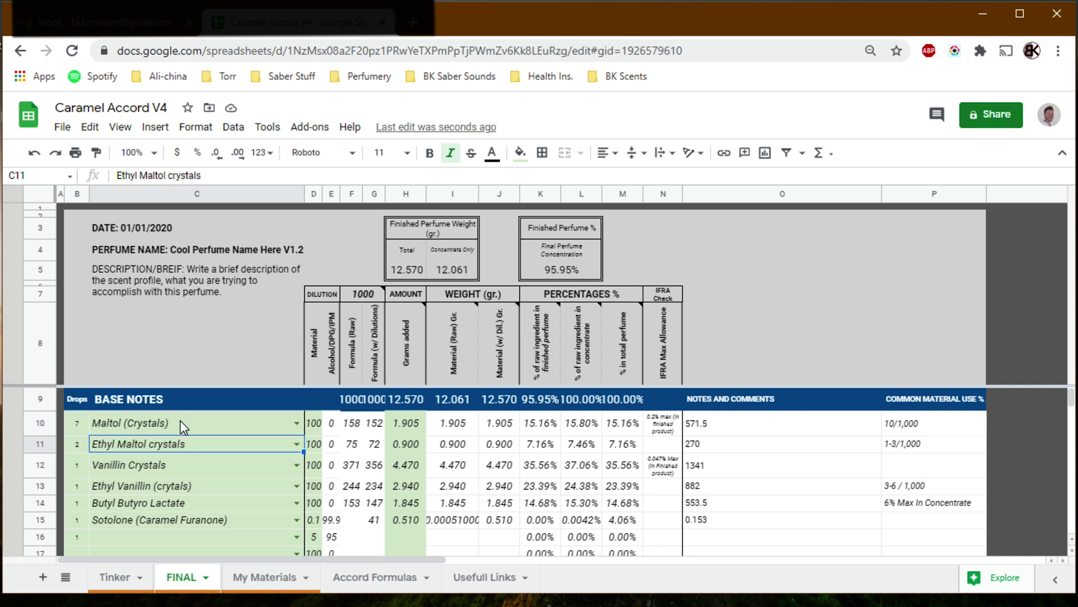
click(199, 463)
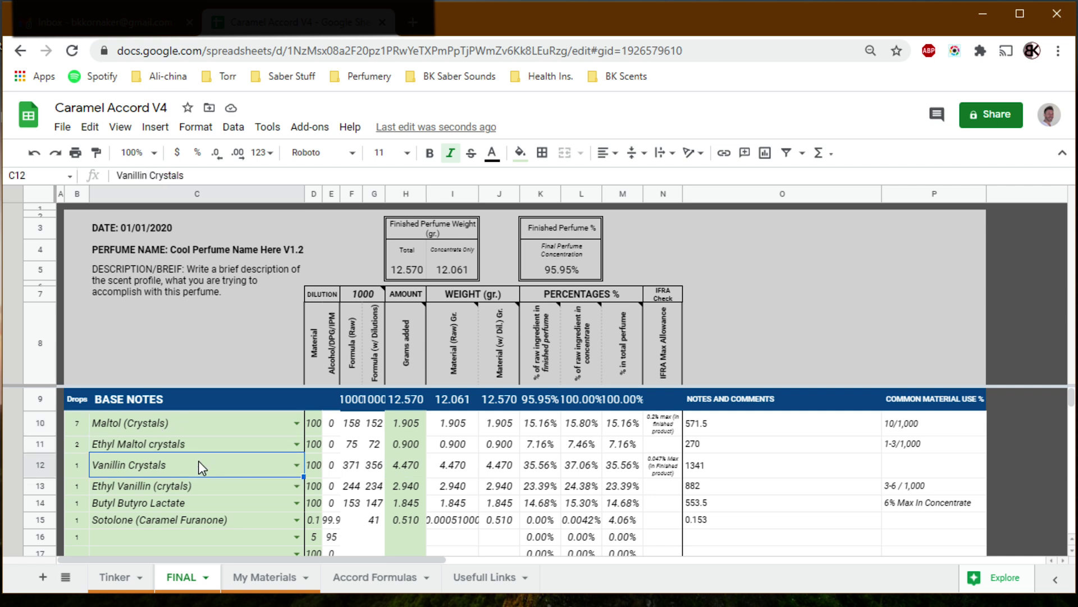
click(217, 487)
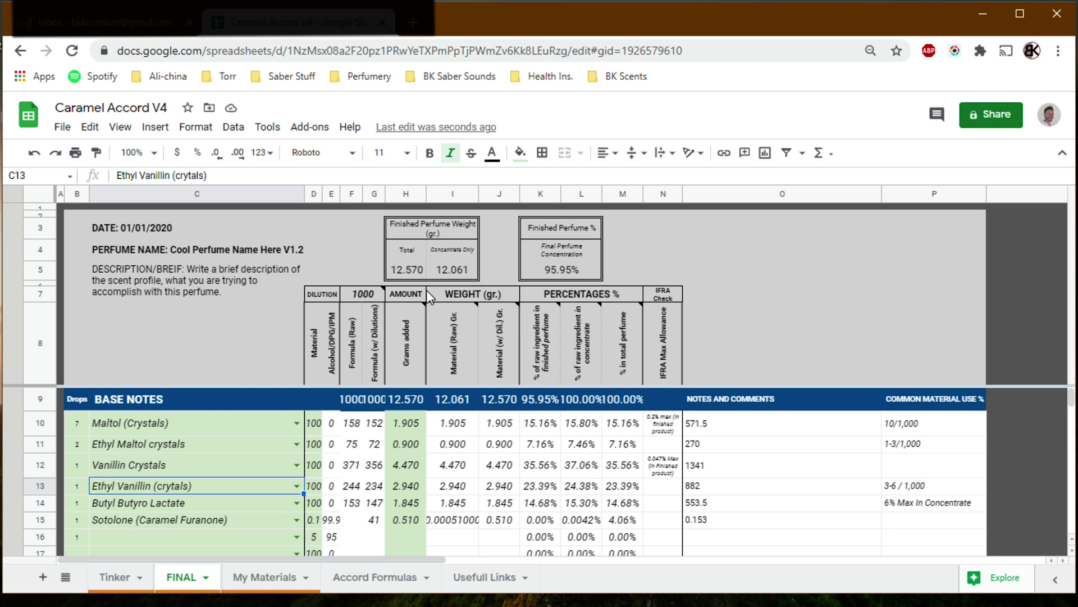
click(555, 271)
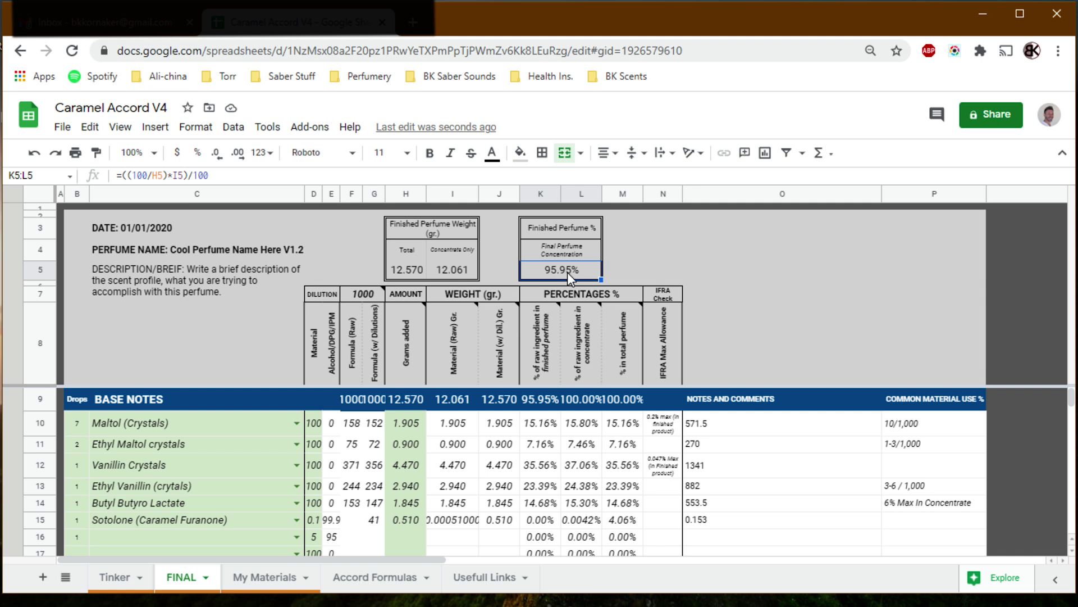
Check Sotolone's dilution in D15 and its grams added in H15
click(175, 523)
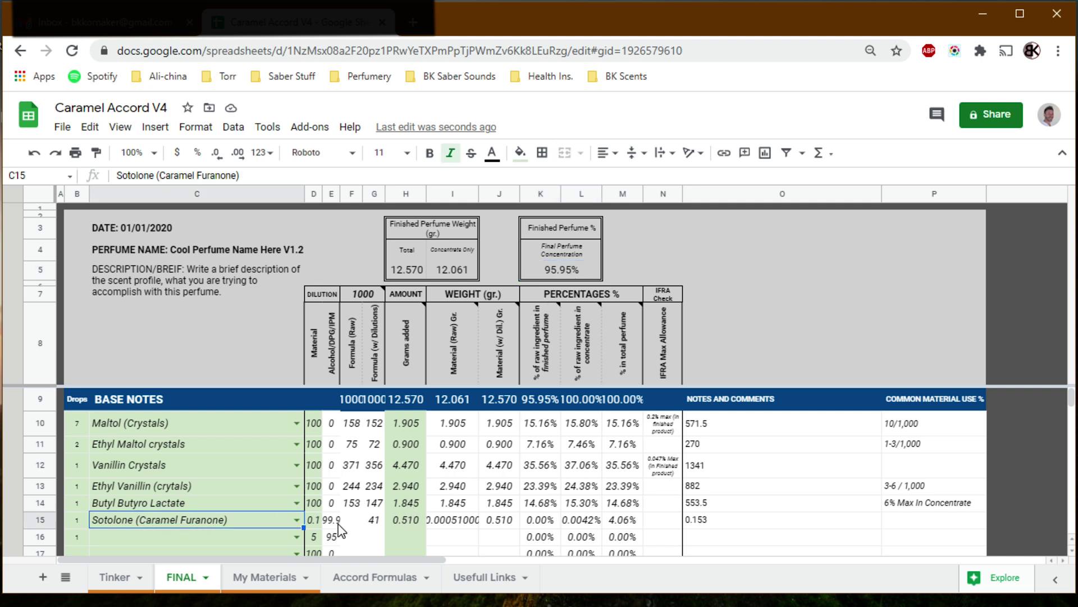
click(319, 521)
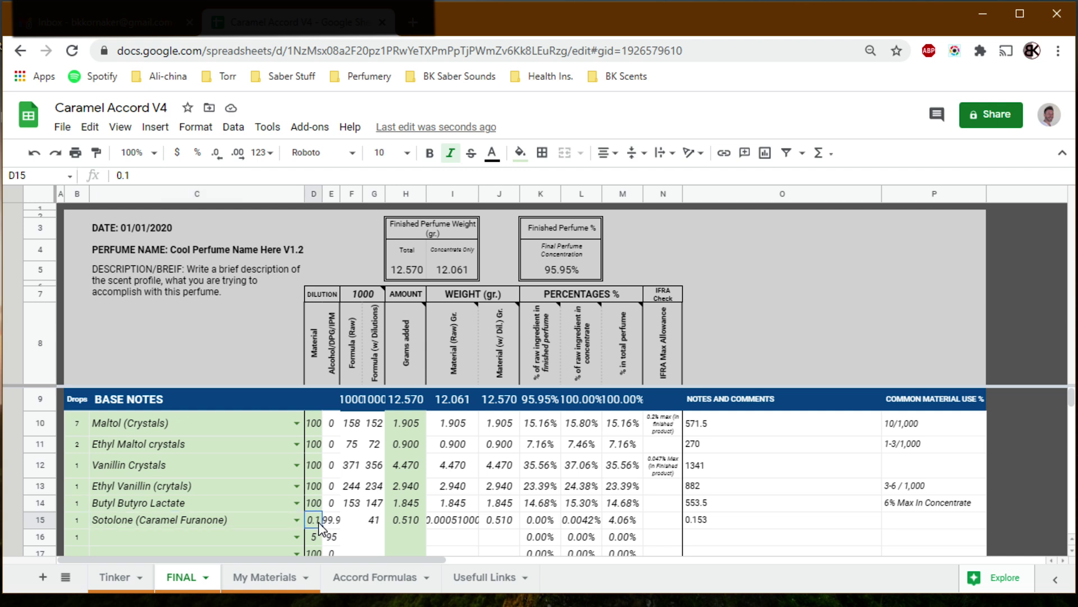
click(411, 522)
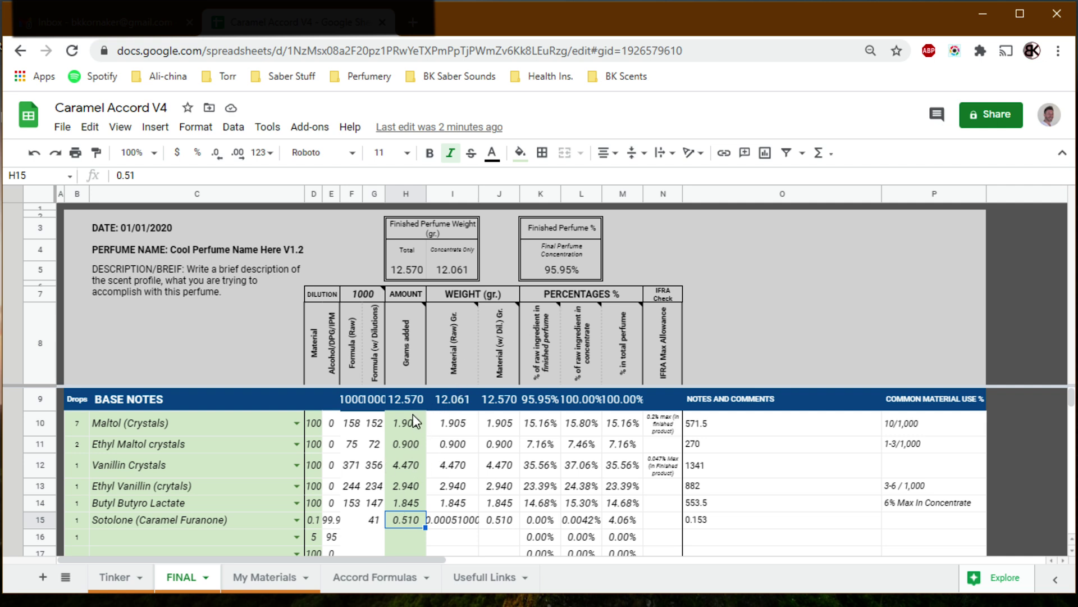
Go through the final formula's grams added in H10:H15, matching the amounts to their materials from Maltol to Sotolone
drag(412, 427, 409, 514)
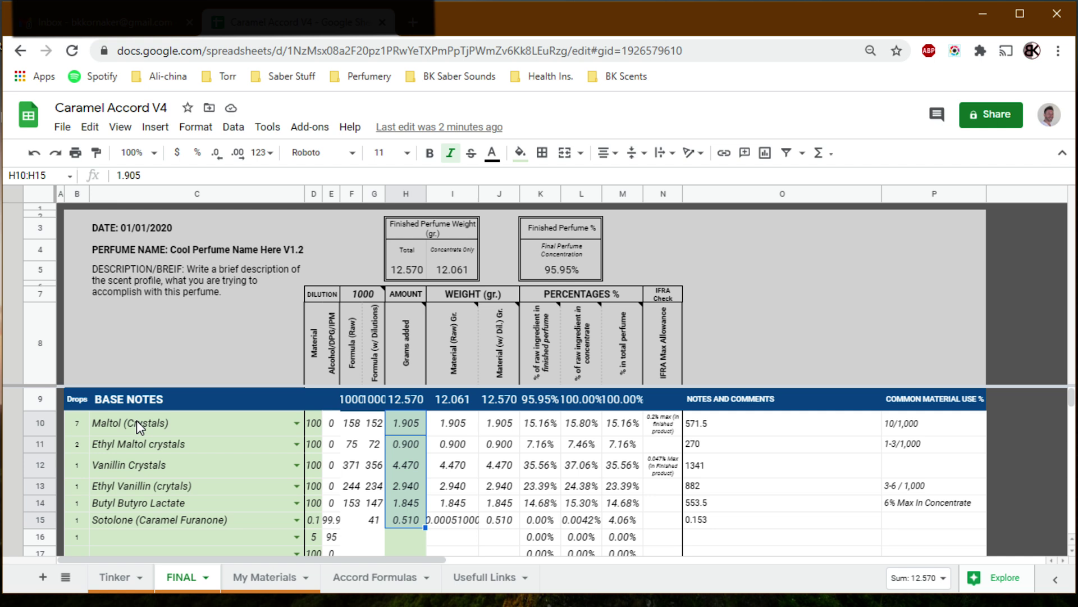
click(172, 425)
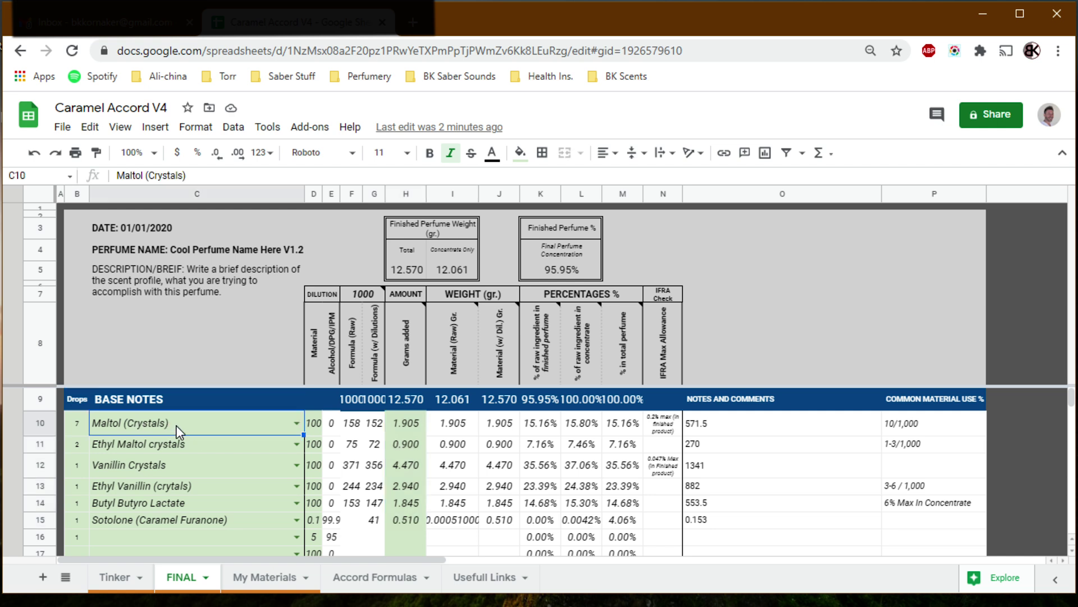
click(402, 428)
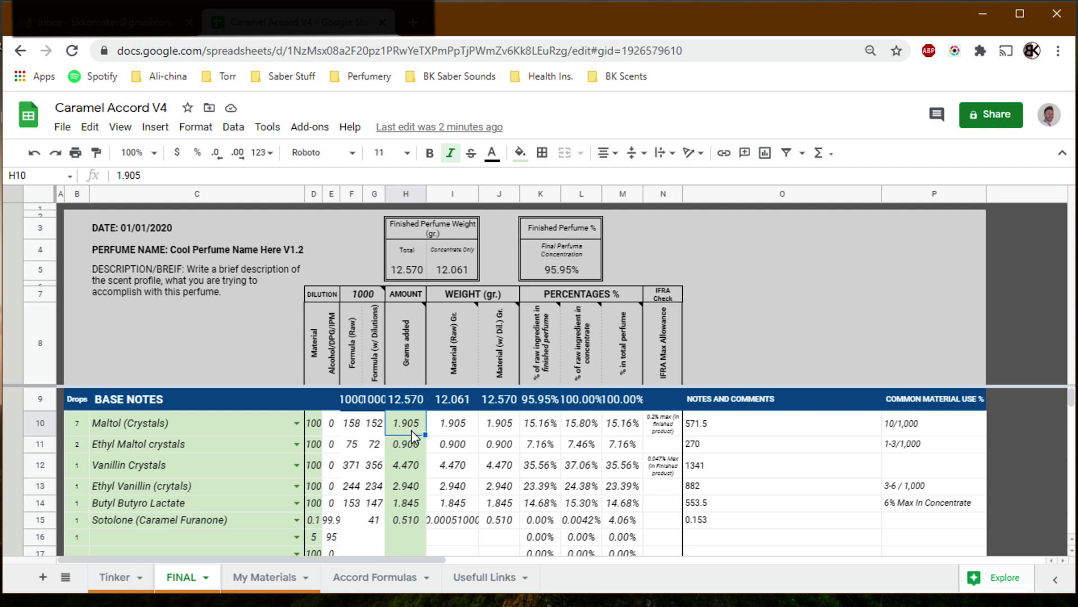
click(181, 451)
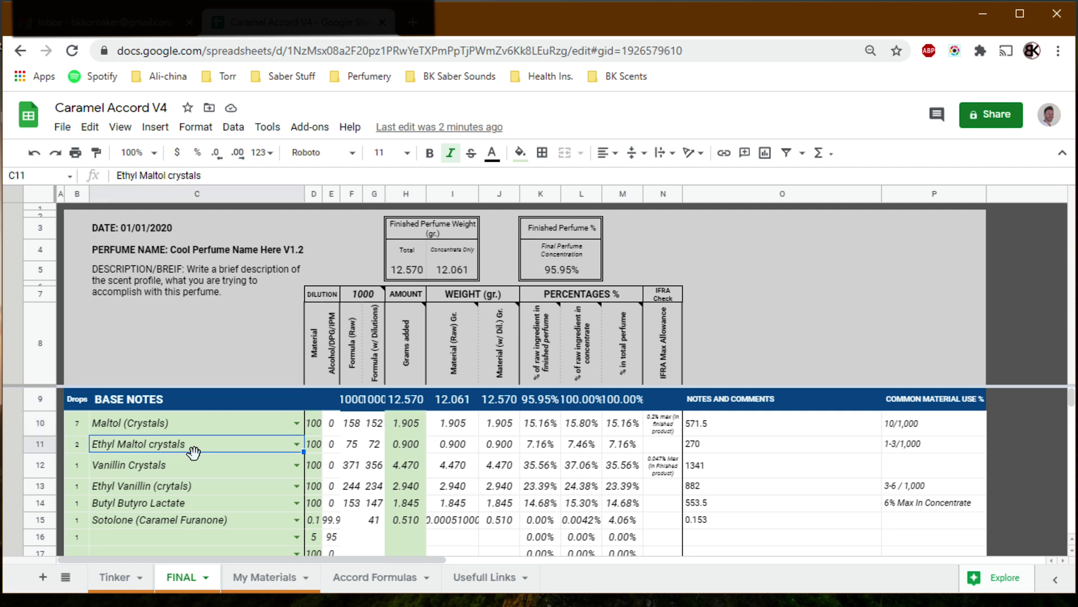
click(403, 445)
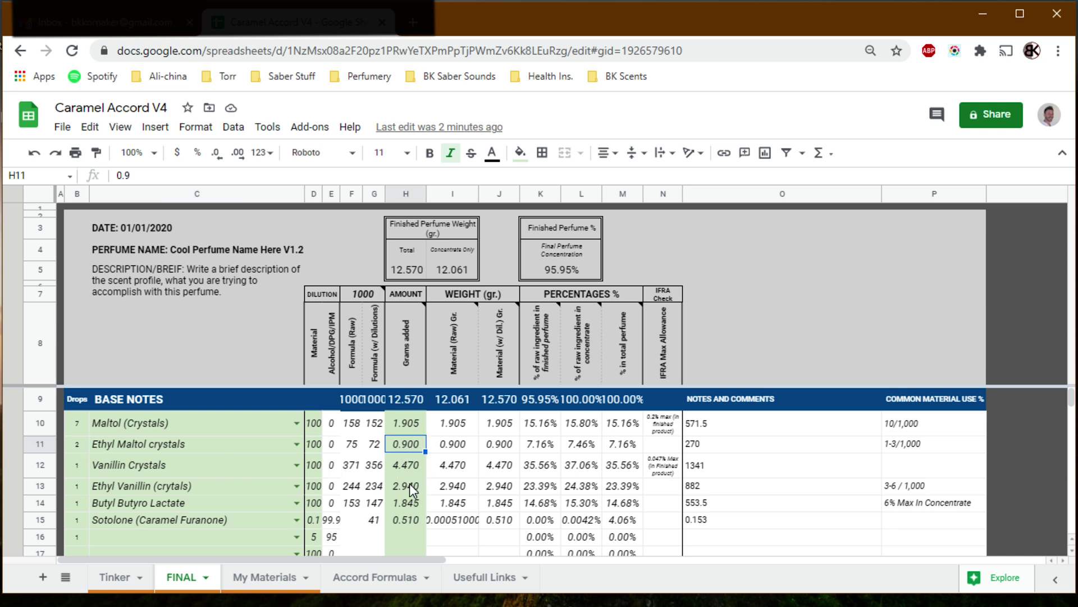
click(410, 503)
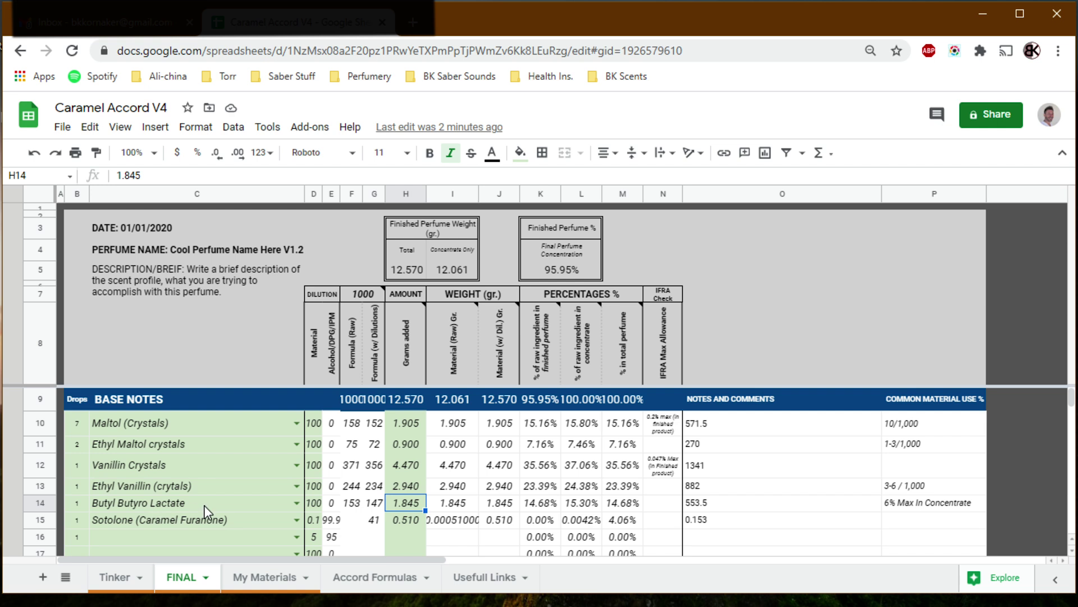
click(174, 518)
click(402, 518)
click(409, 504)
Inspect the final perfume concentration formula in N141 and the grams cell for Perfumers Alcohol SDA-40B in H140
scroll(423, 437, down, 15)
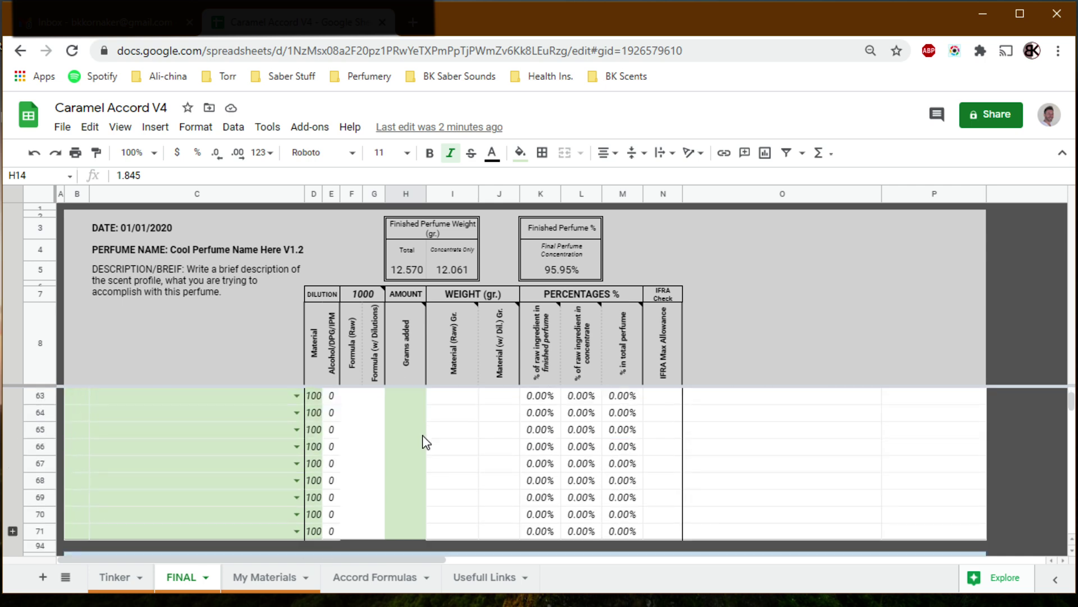
scroll(422, 441, down, 10)
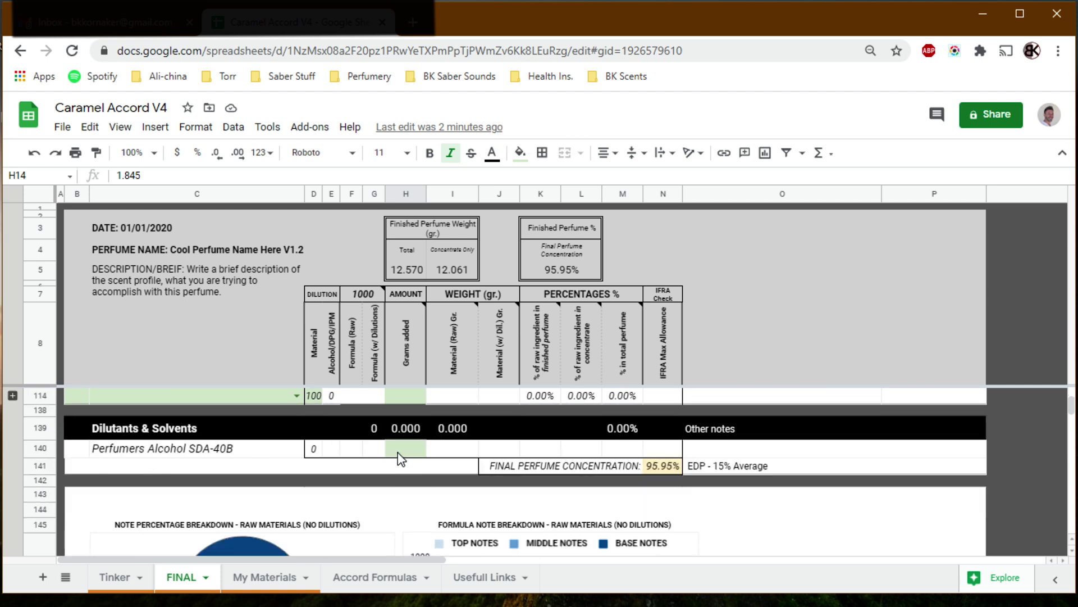
click(658, 470)
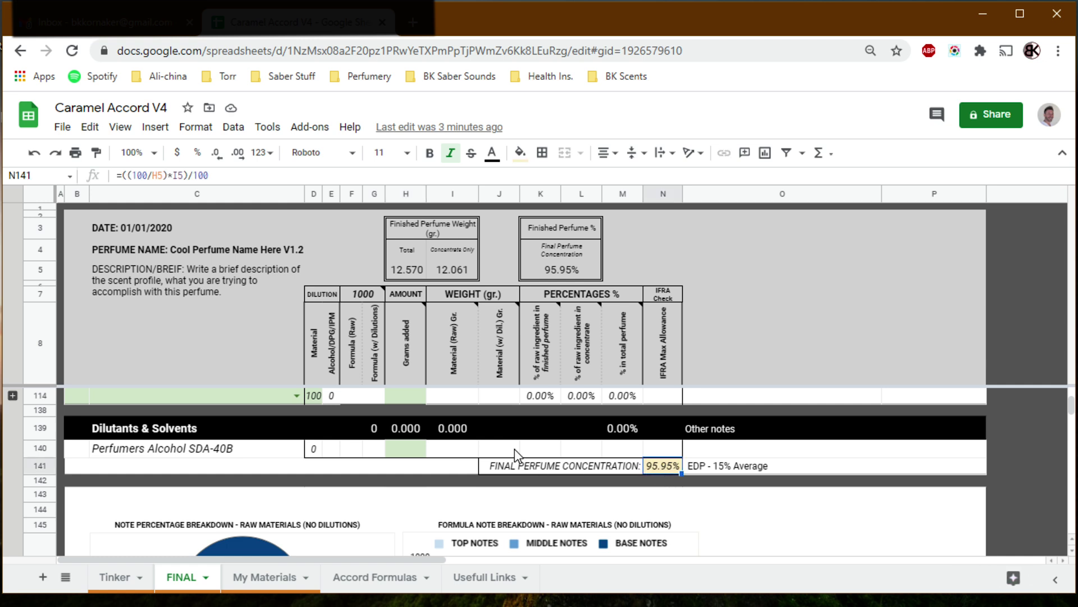
click(400, 452)
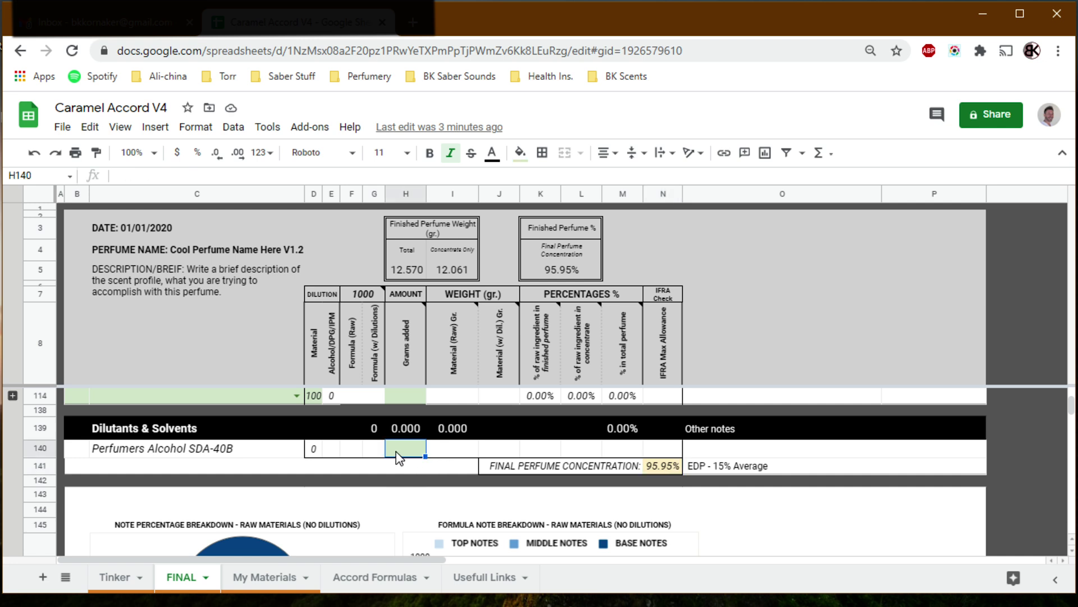